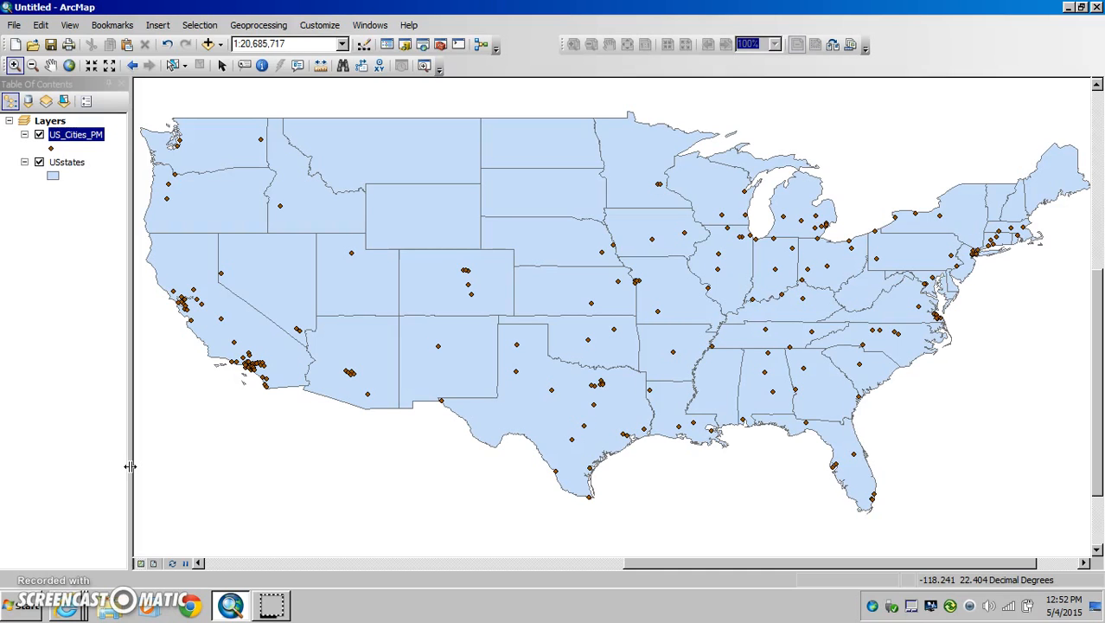
Step: Open the attribute table of the US_Cities_PM layer and reposition its window over the map
click(76, 136)
click(77, 164)
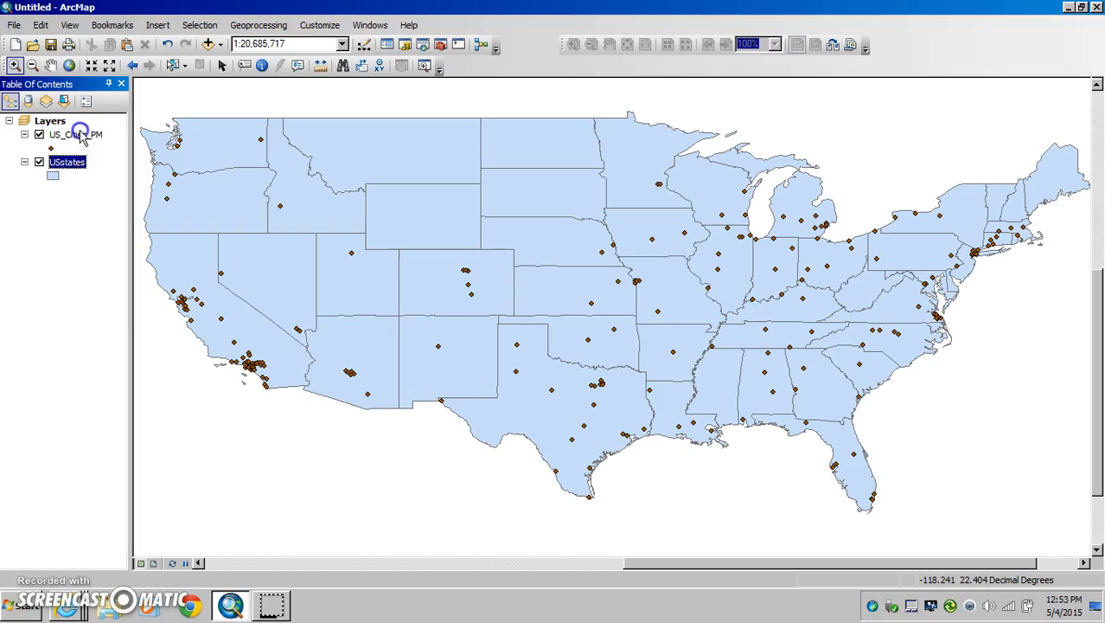
click(79, 136)
click(79, 168)
click(82, 138)
right_click(80, 137)
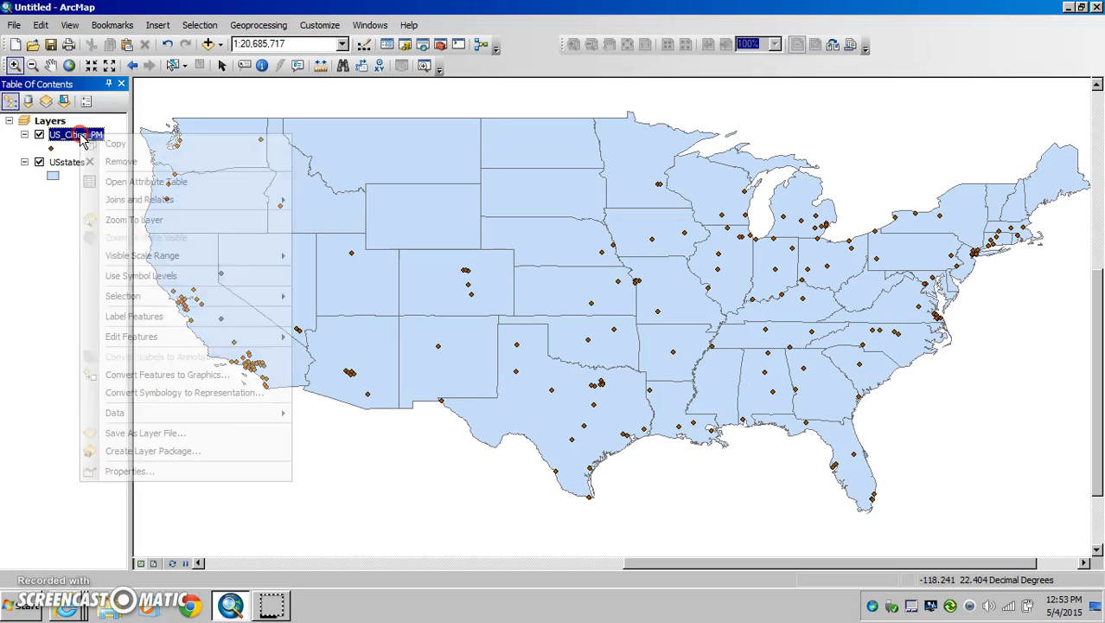
click(132, 183)
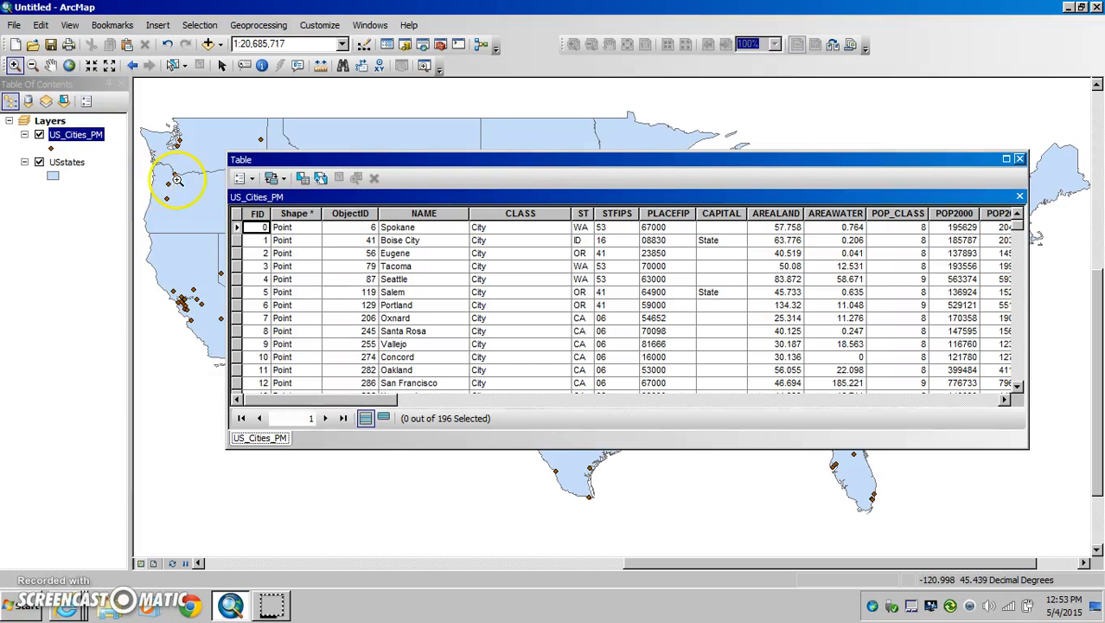
drag(390, 163, 313, 142)
mouse_move(278, 377)
mouse_down()
mouse_move(308, 389)
mouse_move(892, 389)
mouse_move(568, 392)
mouse_move(496, 378)
mouse_move(277, 372)
mouse_up()
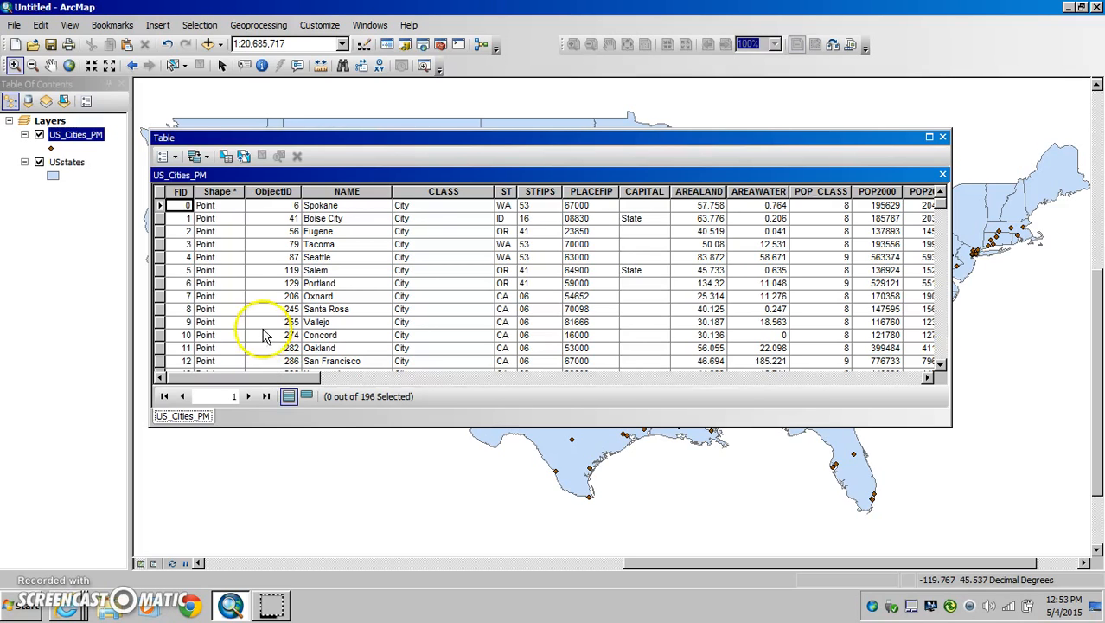
Step: Highlight the Shape, NAME, CLASS and ST fields of the cities table in turn, and select the Boise City record
click(216, 192)
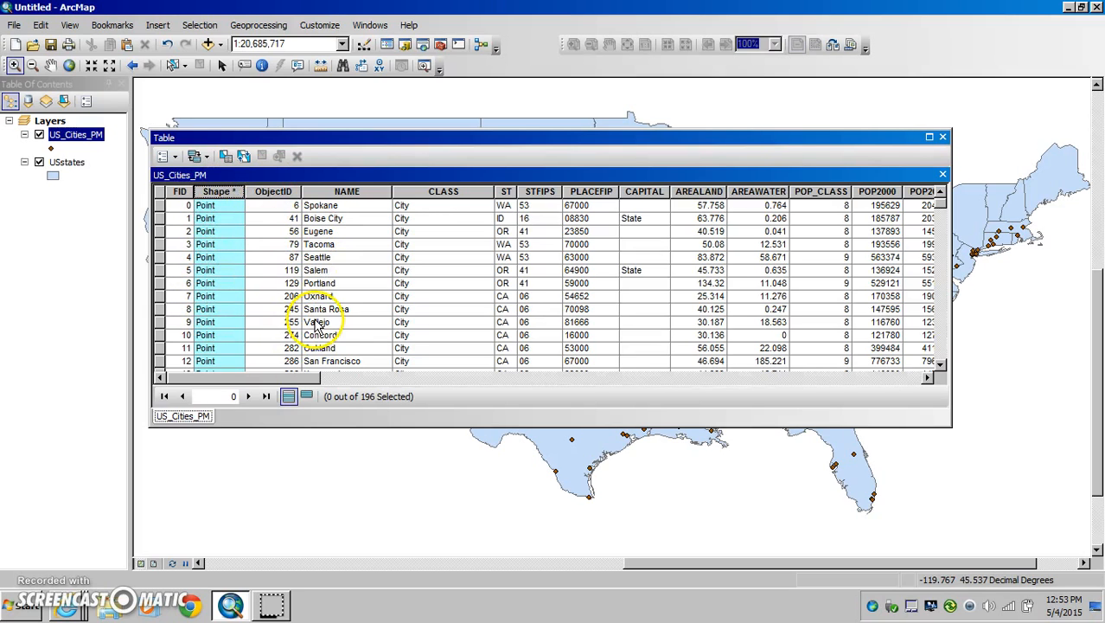
click(342, 192)
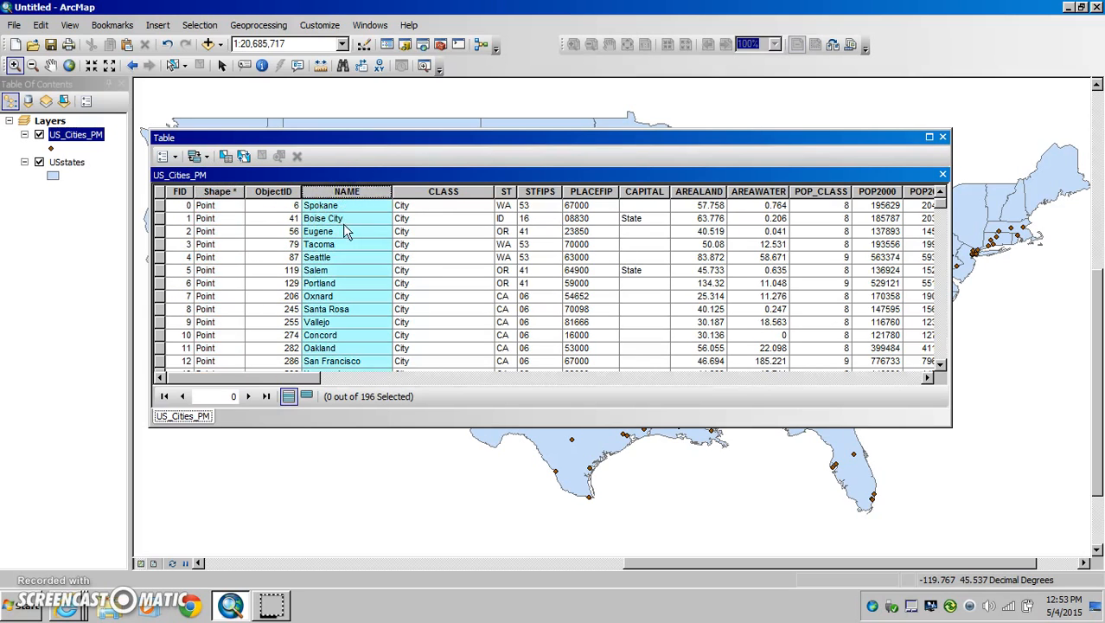
click(425, 193)
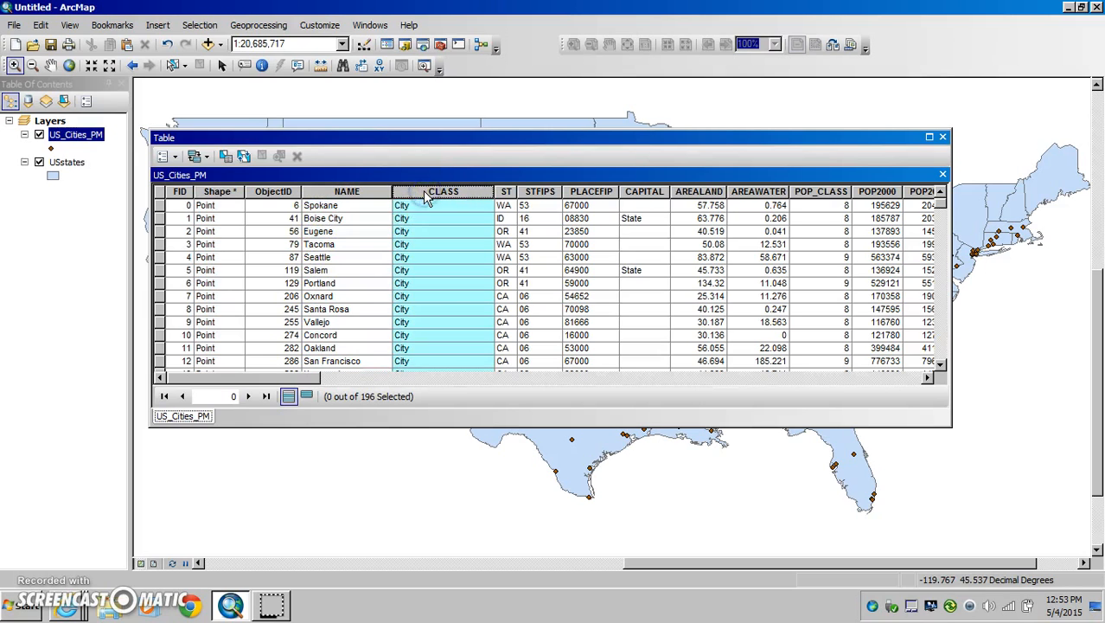
click(506, 192)
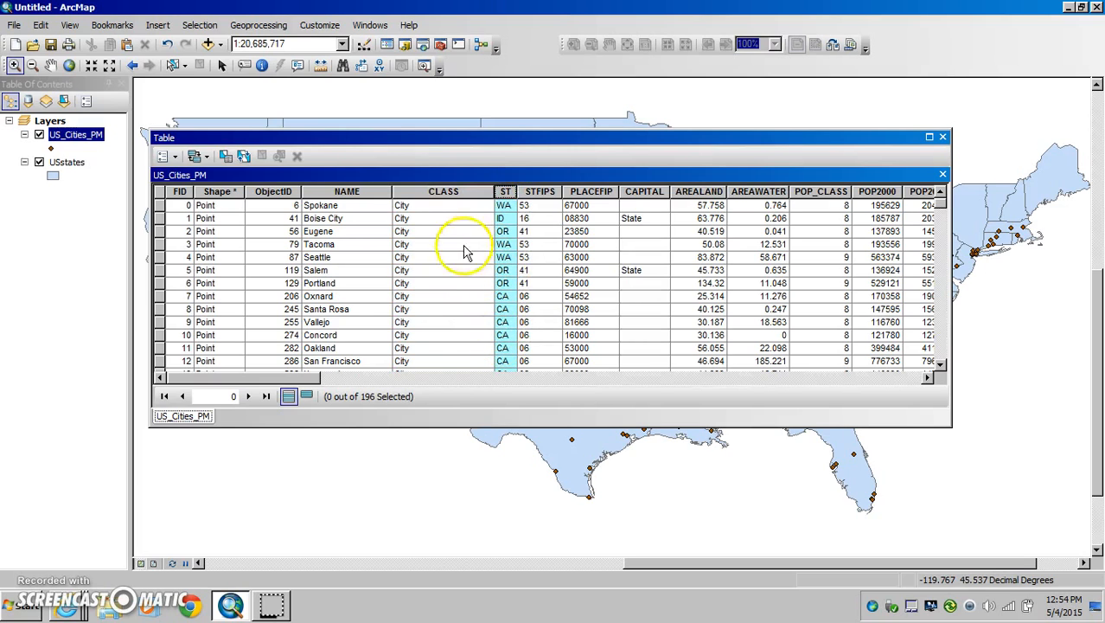
click(159, 218)
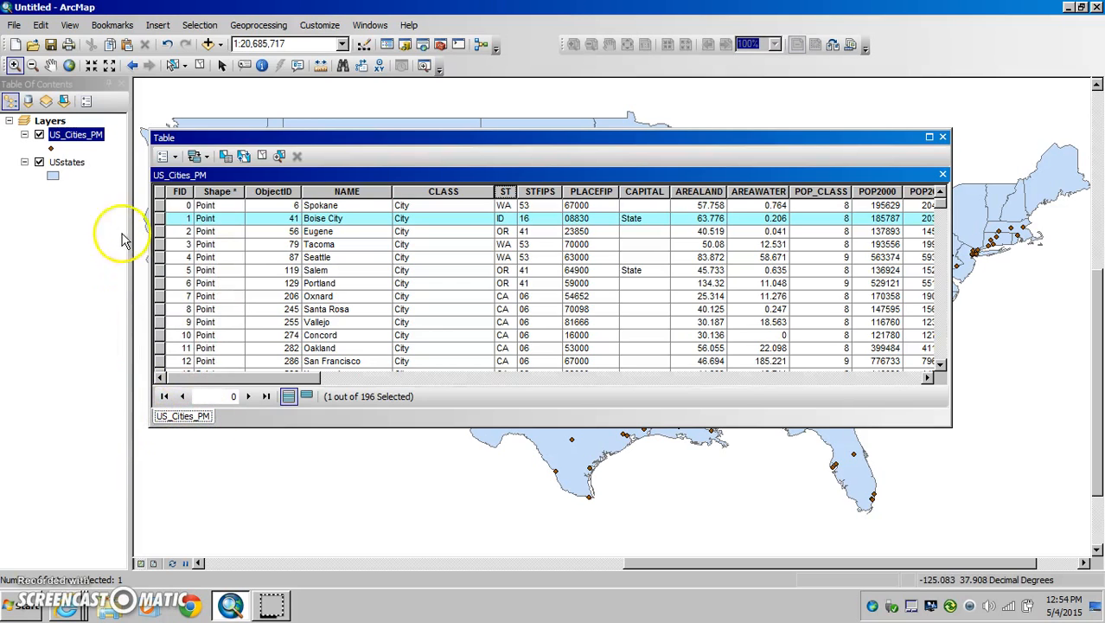
Step: Open the USstates attribute table and switch between it and the US_Cities_PM table, ending on USstates
right_click(77, 166)
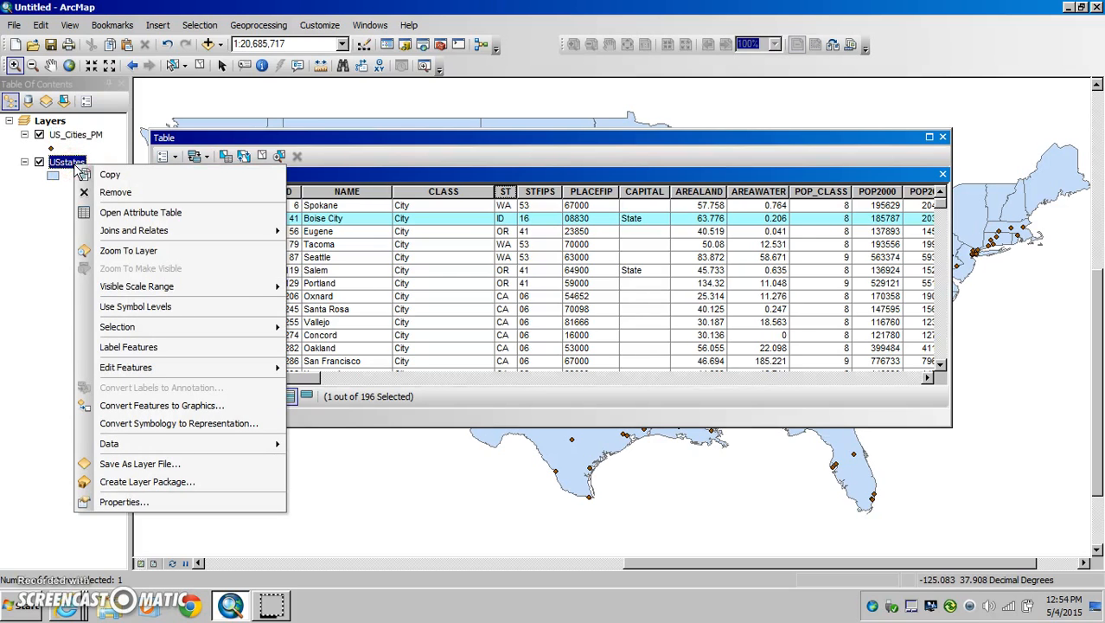
click(130, 211)
click(239, 416)
click(184, 417)
click(239, 416)
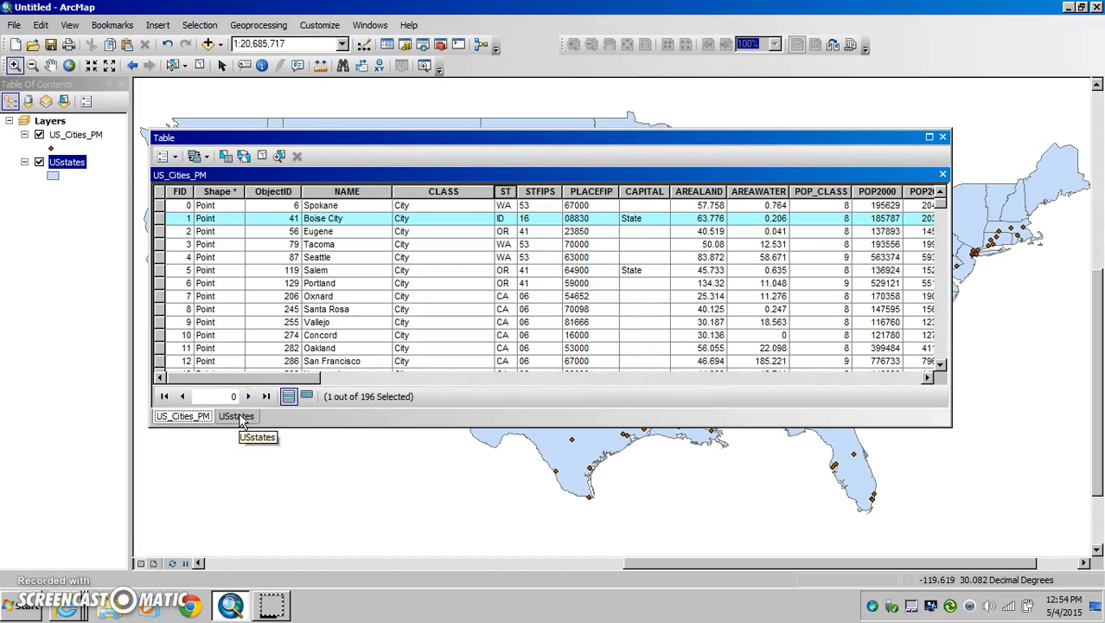
click(240, 417)
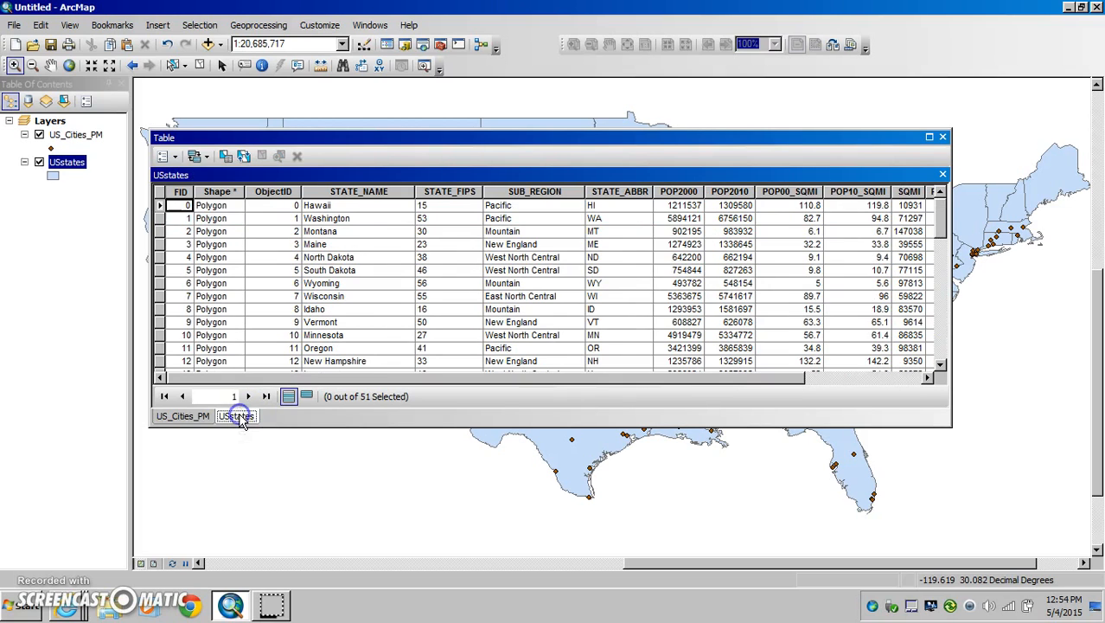
click(181, 417)
click(238, 416)
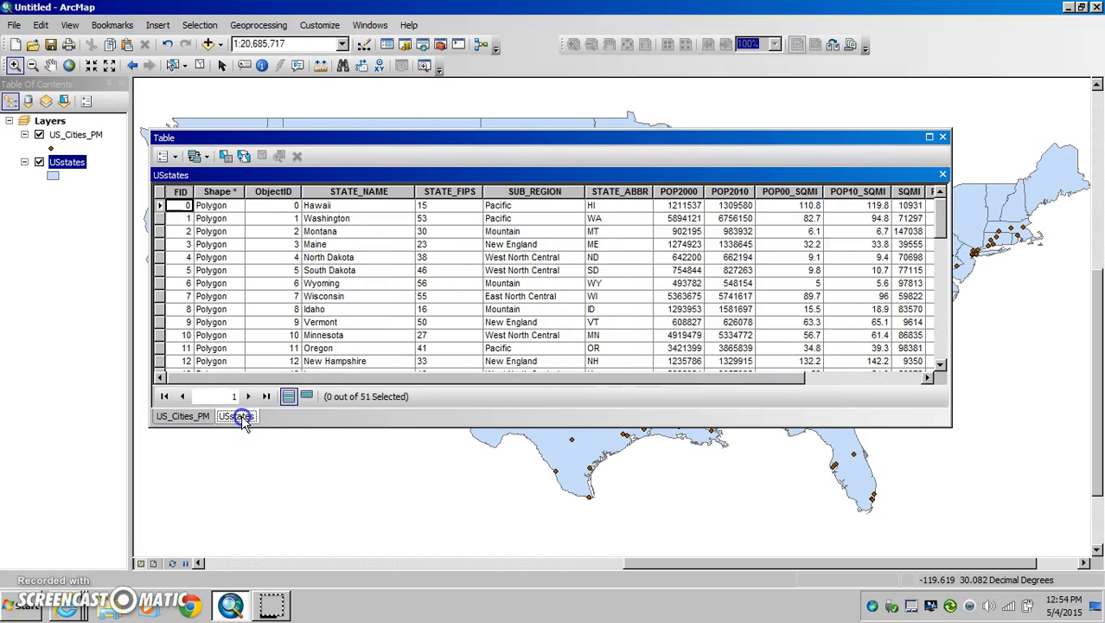
click(192, 418)
click(238, 417)
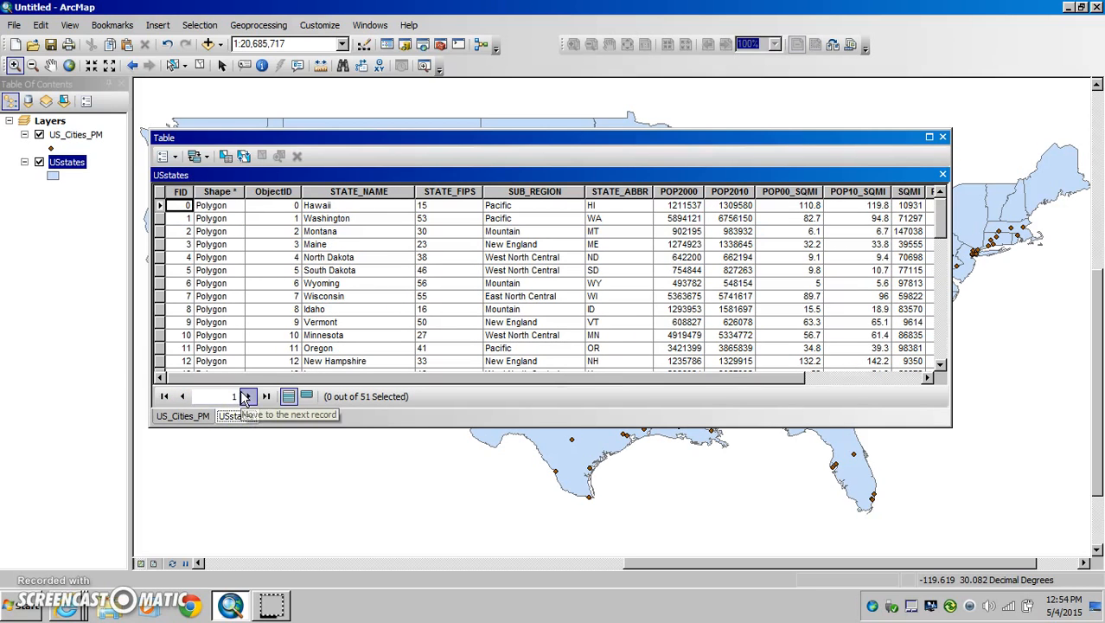
click(245, 397)
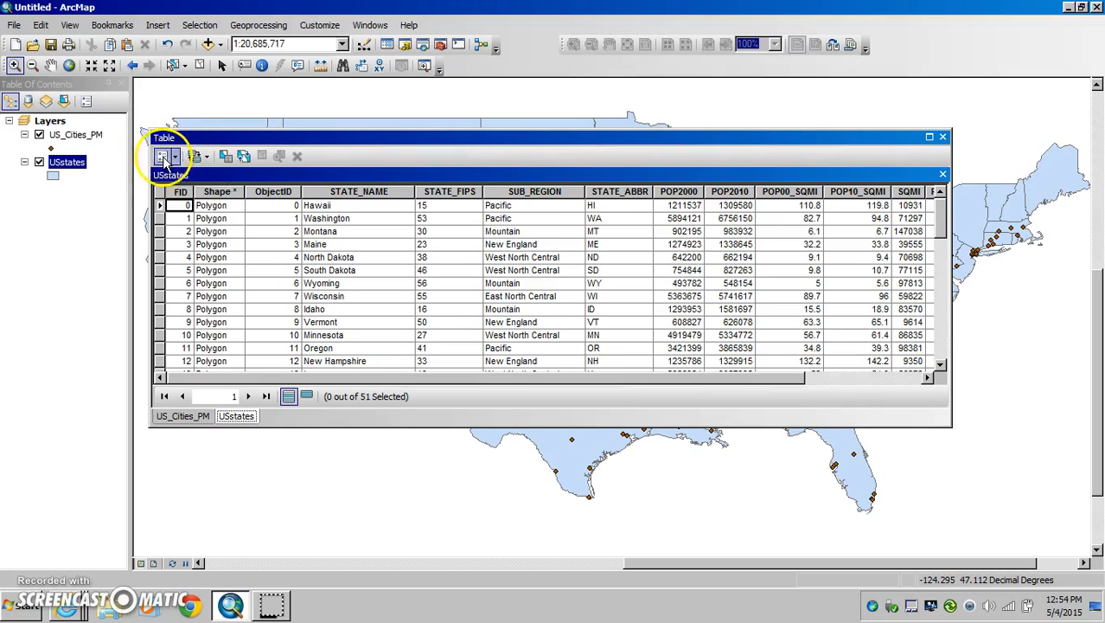
Step: Place the USstates table in a new horizontal tab group below US_Cities_PM and make the table window taller
drag(185, 143, 234, 131)
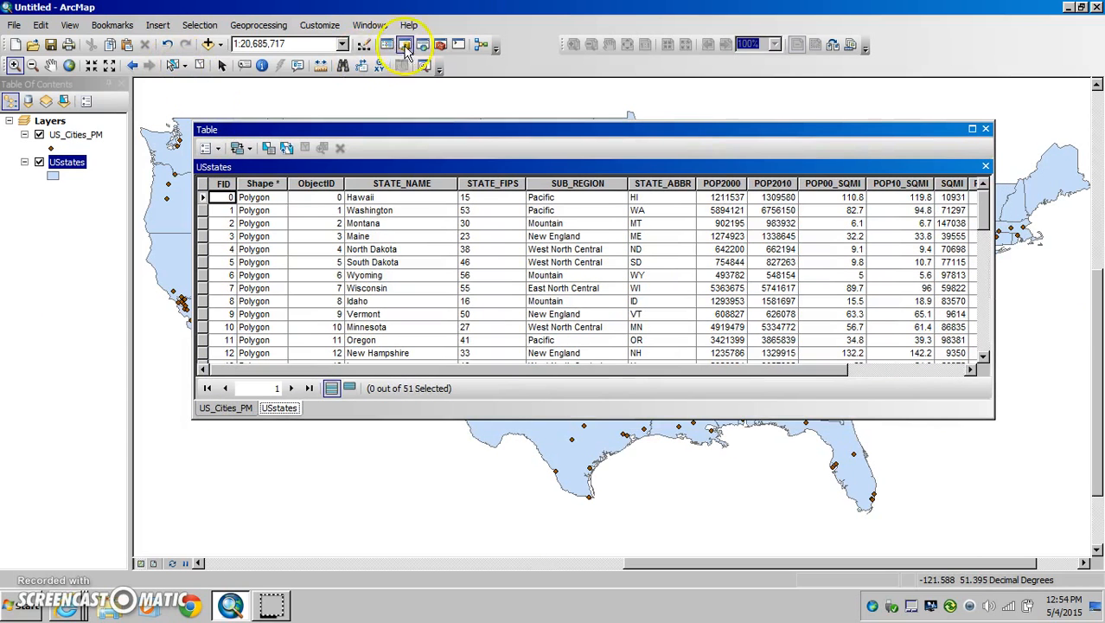
click(221, 149)
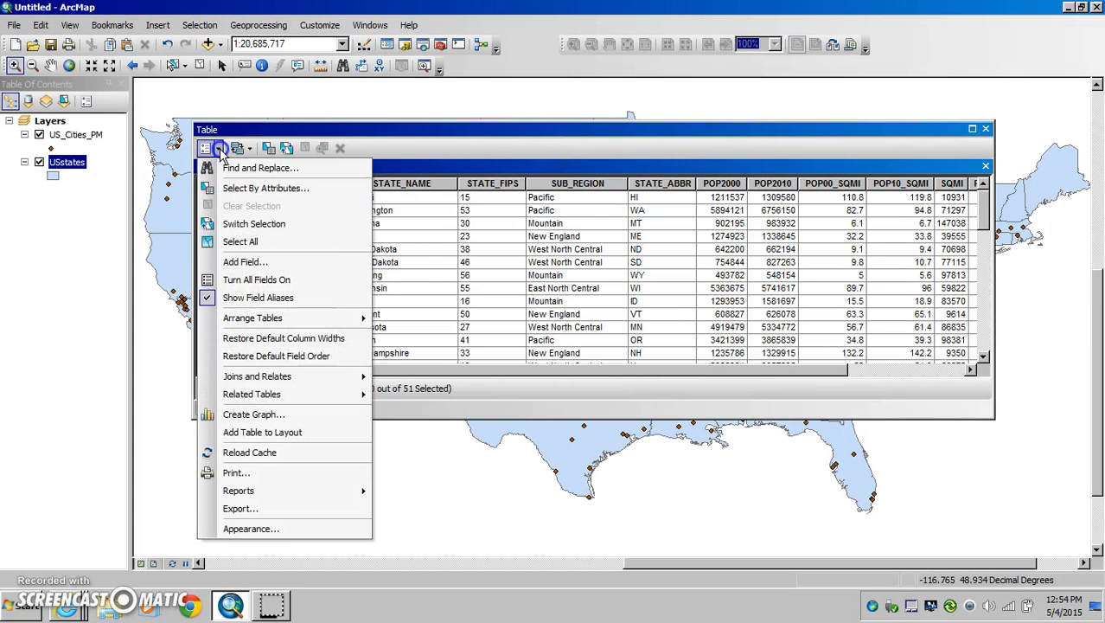
click(249, 319)
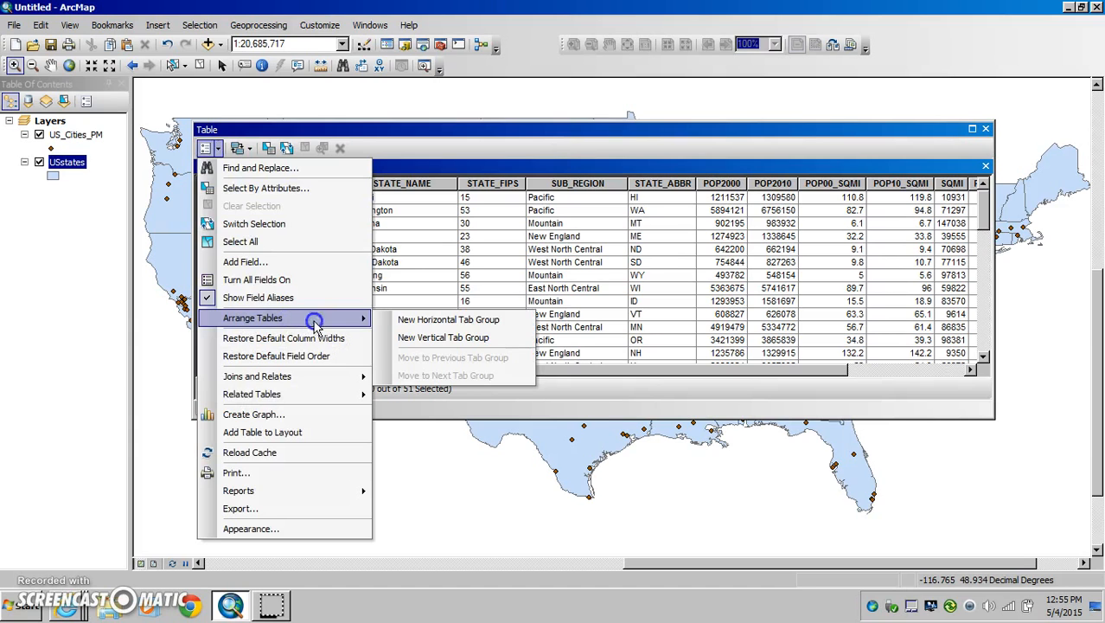
click(447, 320)
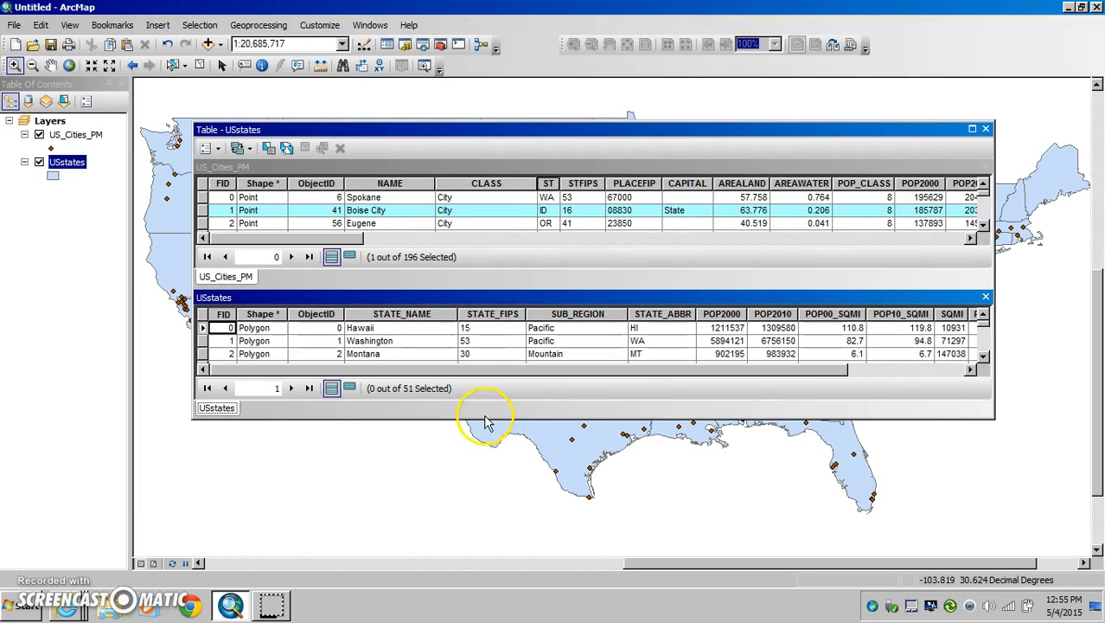
drag(481, 417, 469, 529)
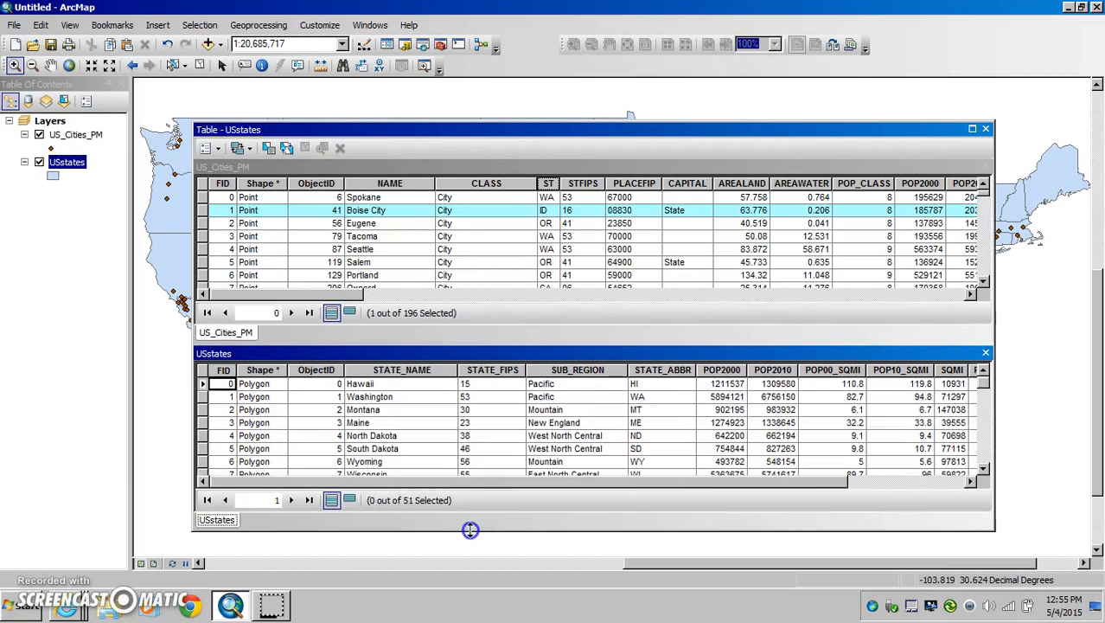
Step: Look through further fields of the US_Cities_PM table, and activate the US_Cities_PM and USstates tables in turn
drag(298, 294, 421, 307)
click(216, 166)
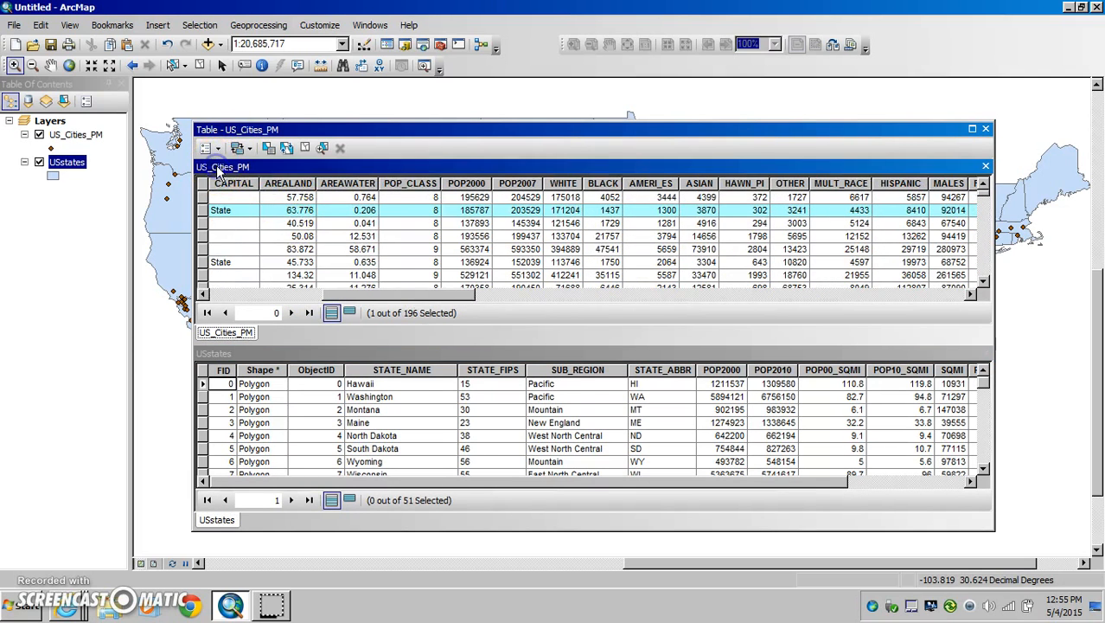
drag(338, 481, 335, 458)
click(216, 352)
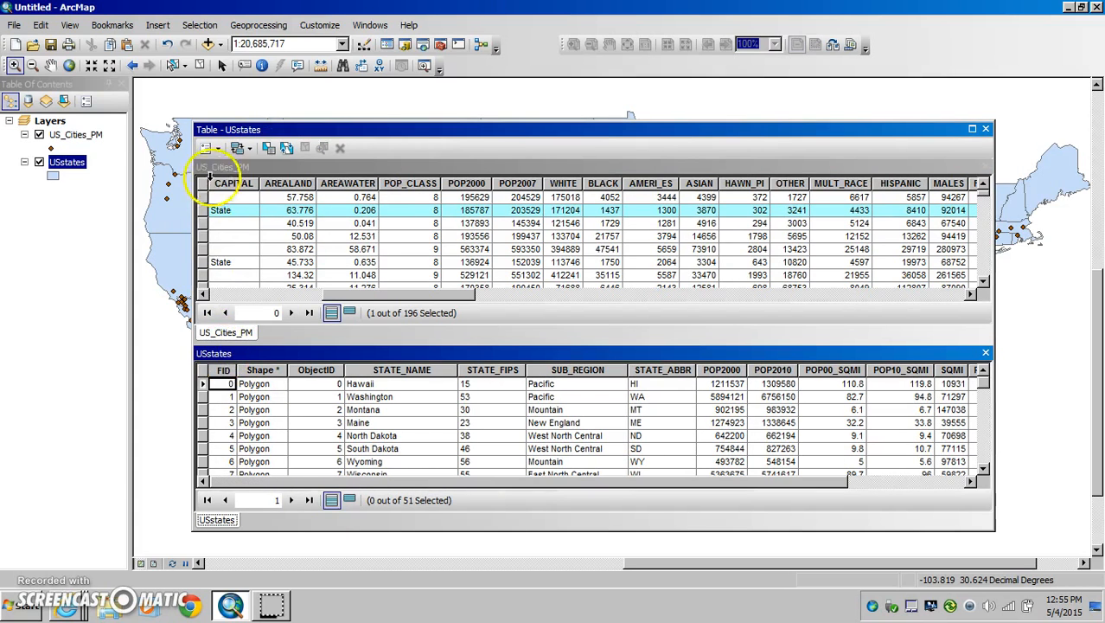
Step: Move the USstates table back to the previous tab group
click(221, 151)
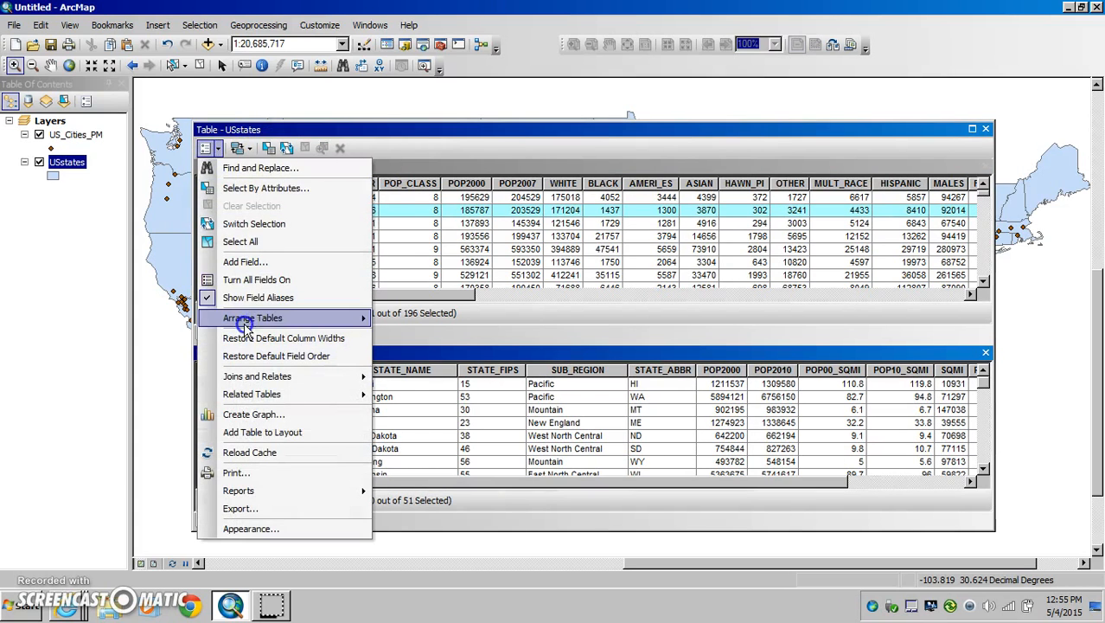
mouse_move(276, 323)
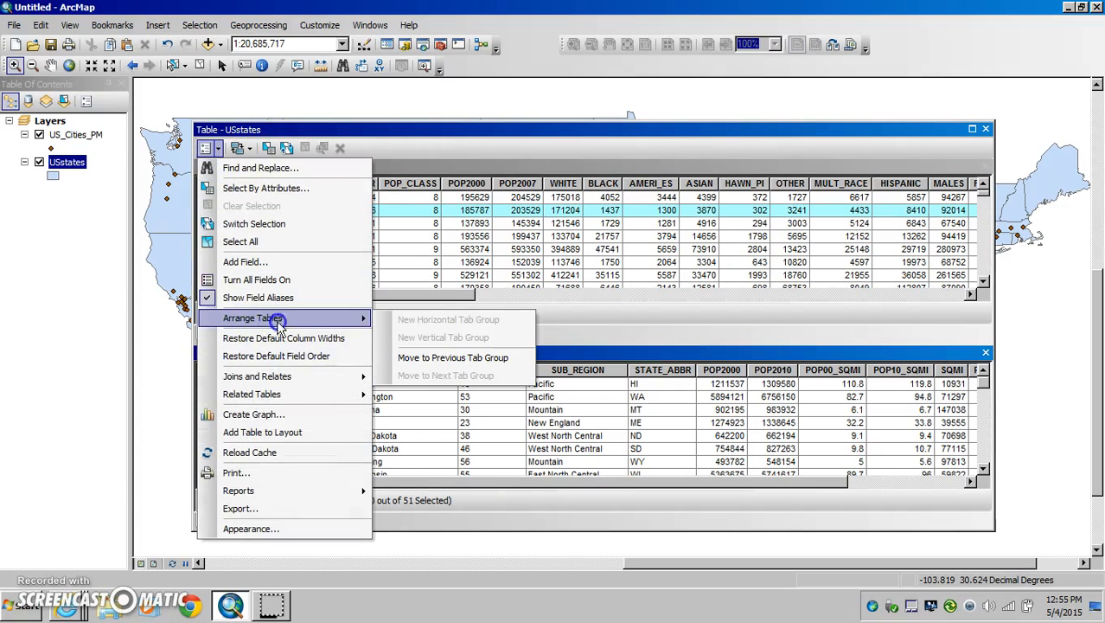
click(438, 357)
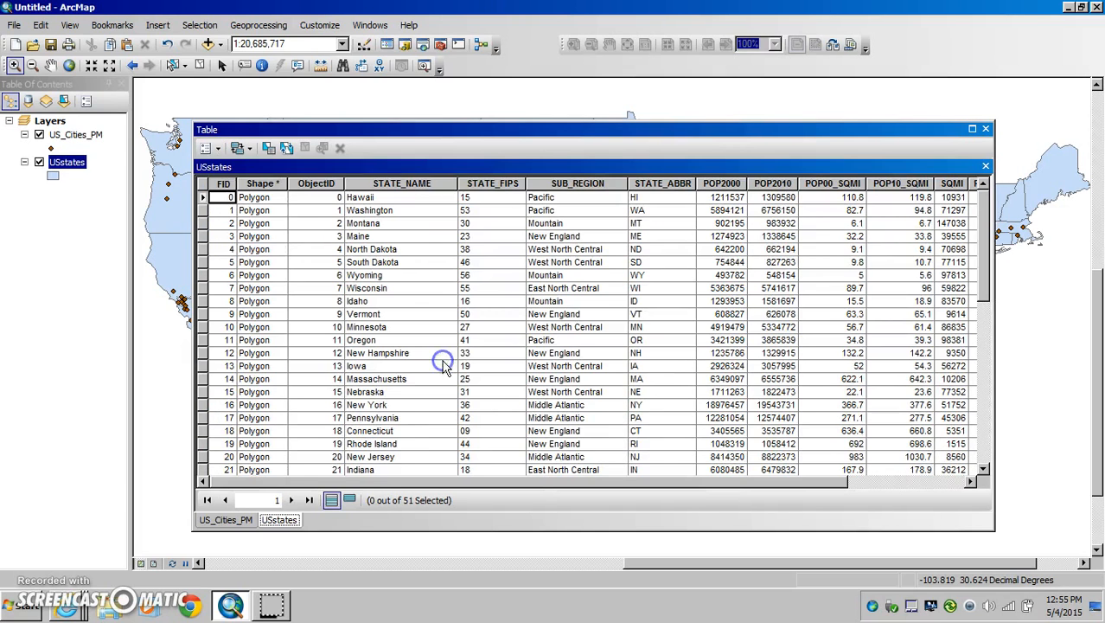
Step: Place the USstates table in a new vertical tab group beside the US_Cities_PM table
click(212, 149)
mouse_move(243, 319)
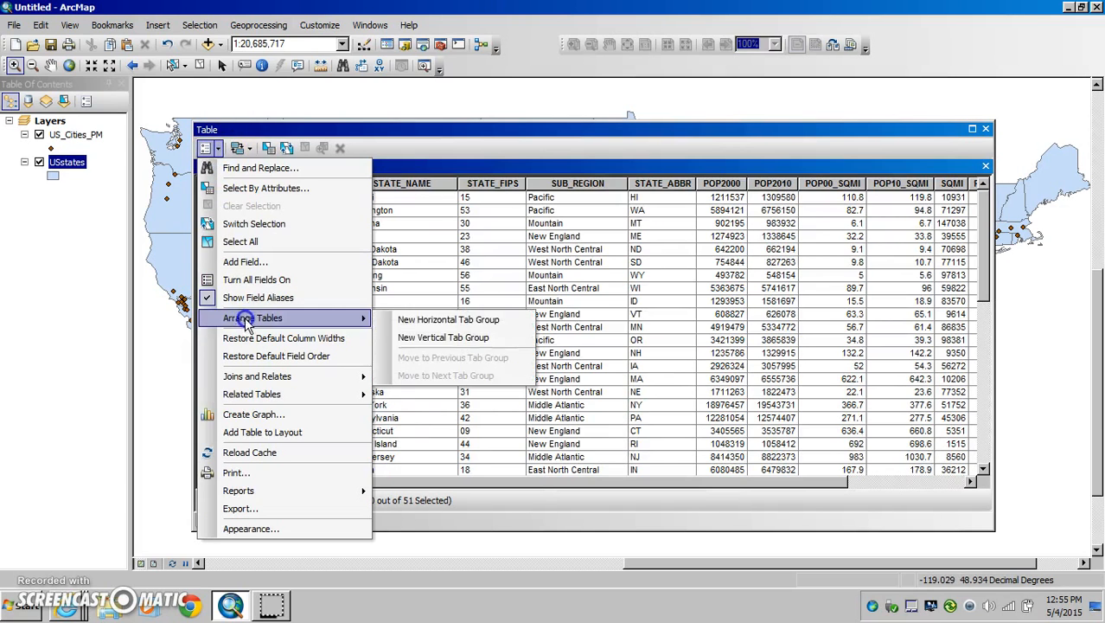
click(430, 339)
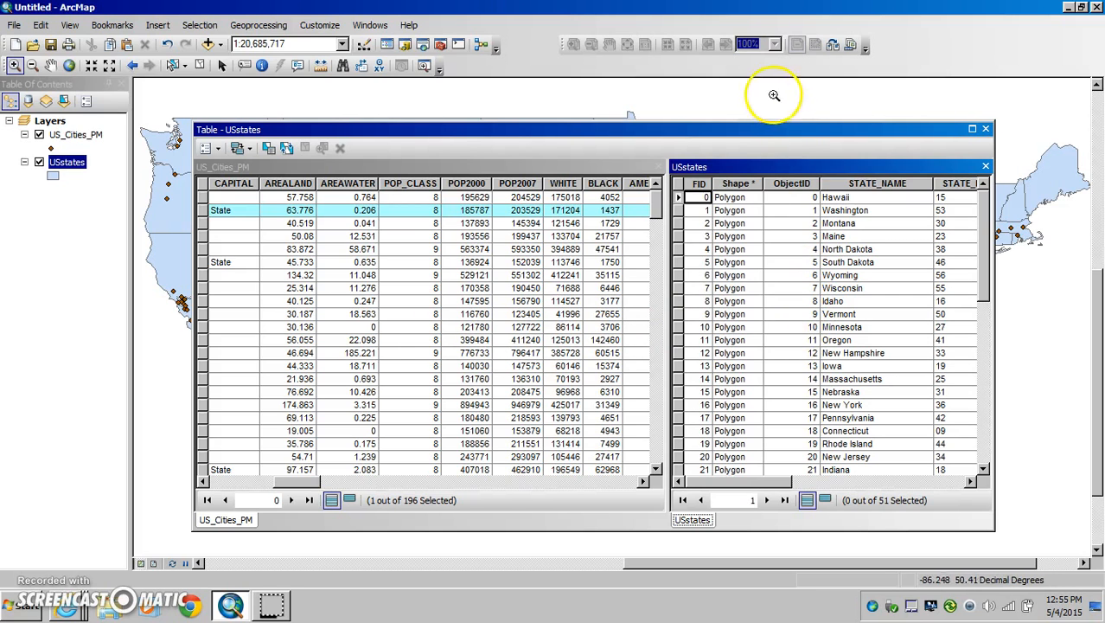
Step: Uncover the map to clear the selected features, and make the repositioned table window taller
drag(649, 121, 526, 412)
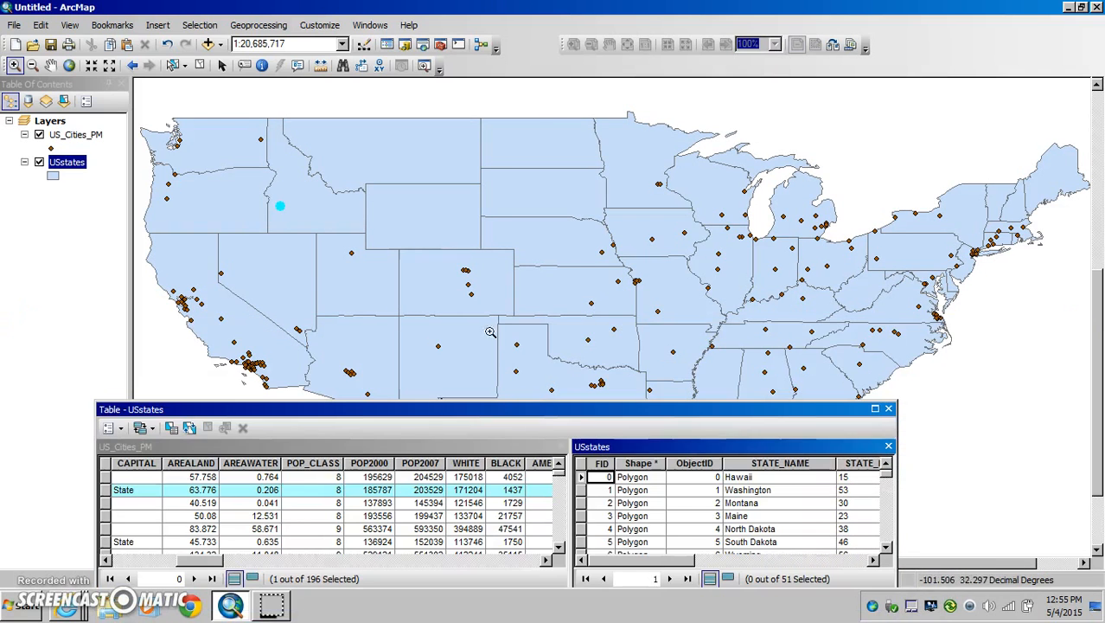
click(199, 66)
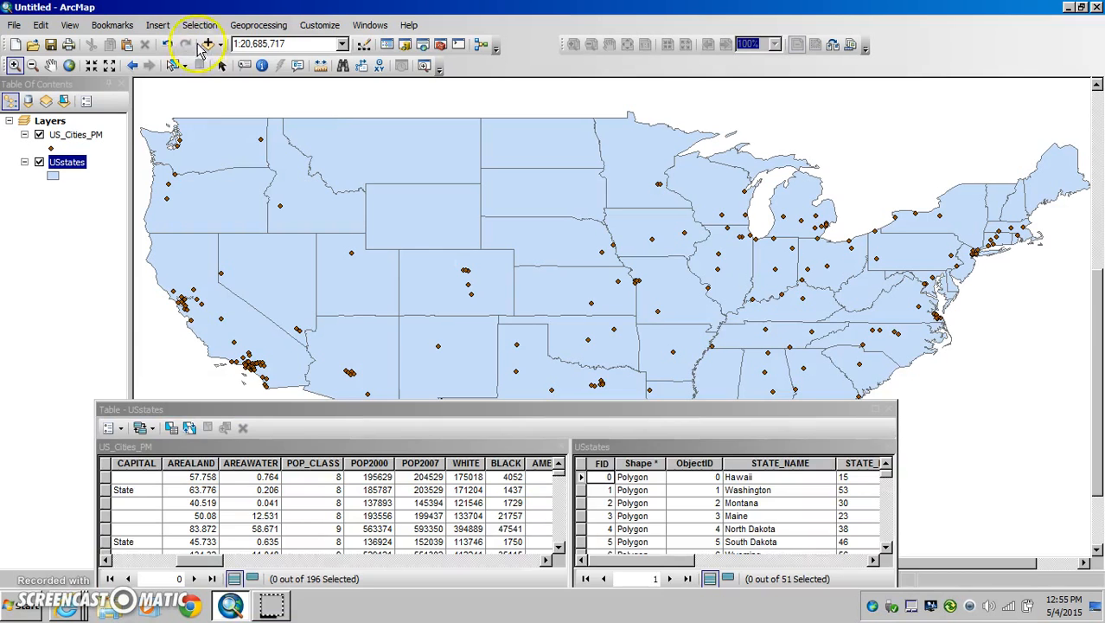
drag(247, 409, 240, 220)
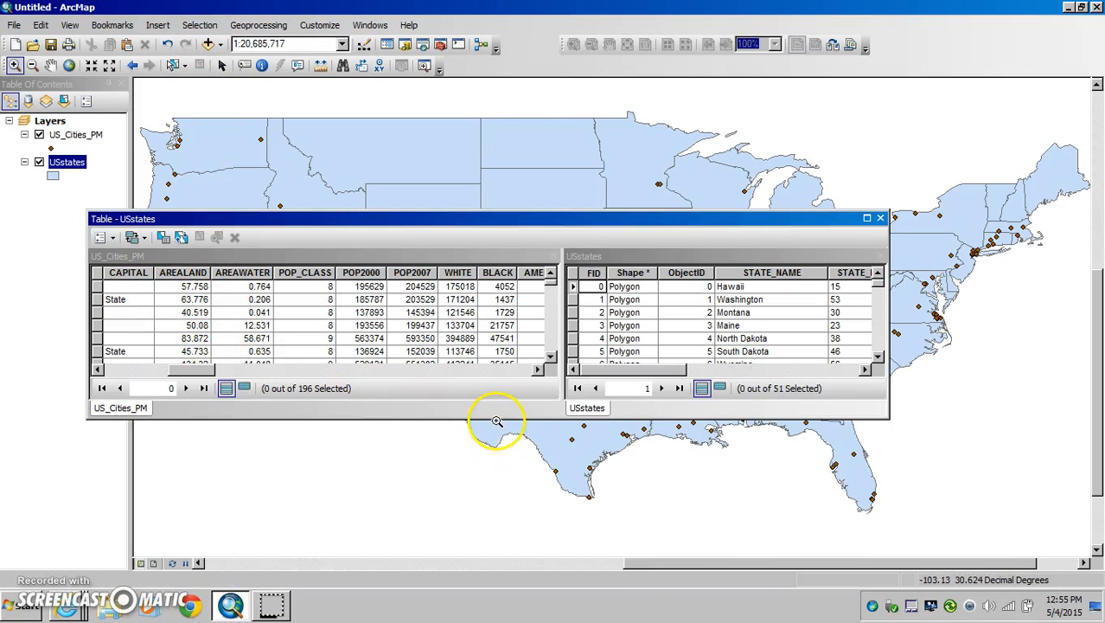
drag(496, 419, 493, 532)
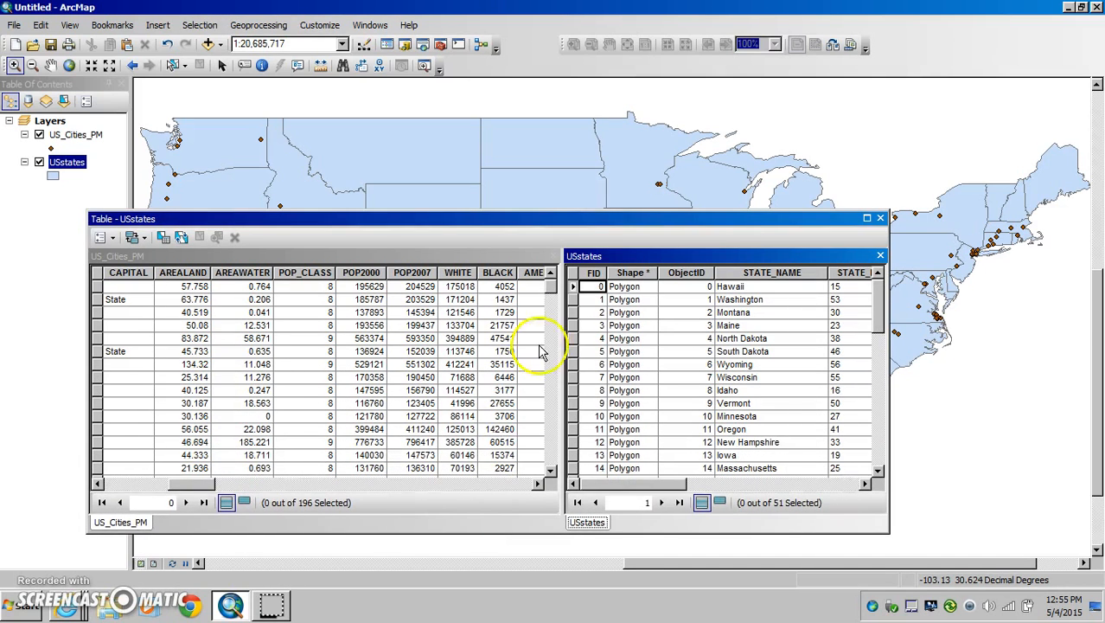
Step: Move the table window down to expose the map and select the Wyoming record in the USstates table
drag(572, 217, 596, 286)
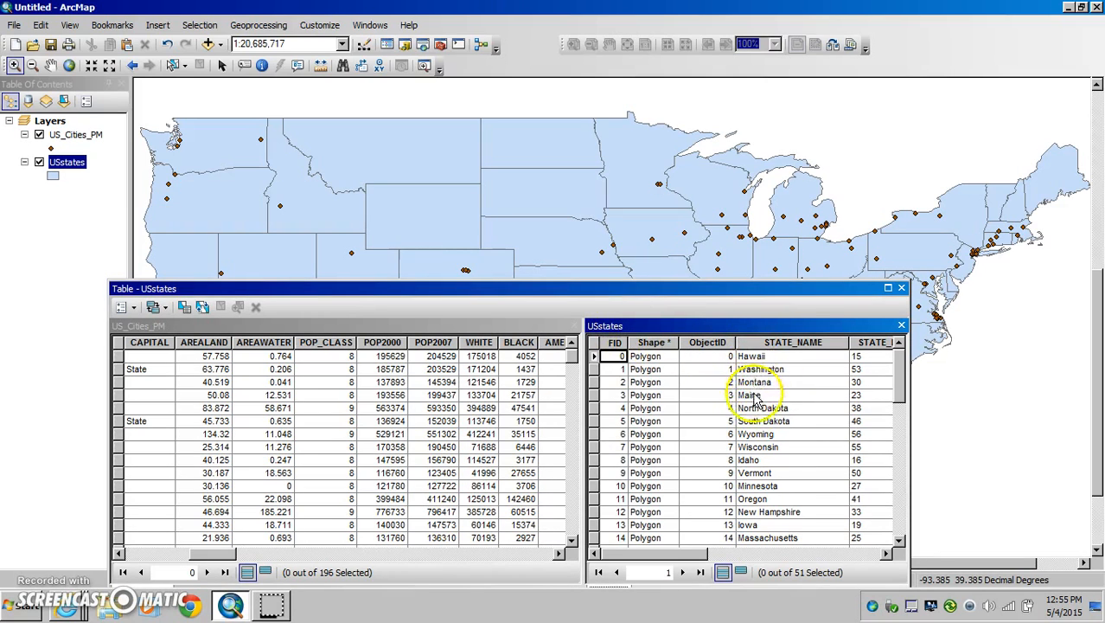
click(748, 435)
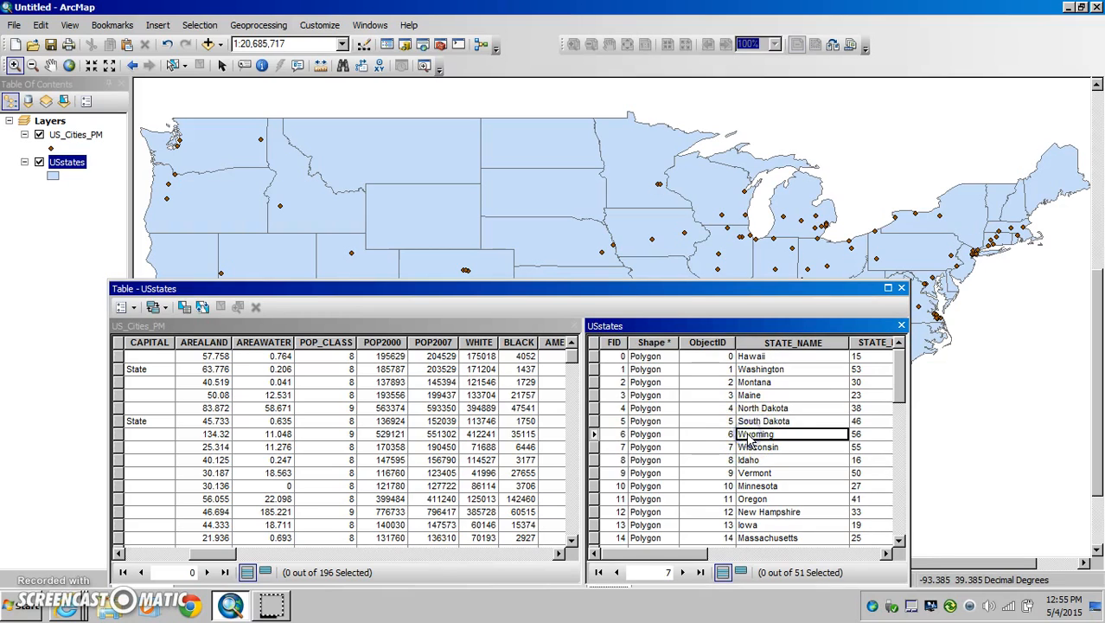
click(593, 434)
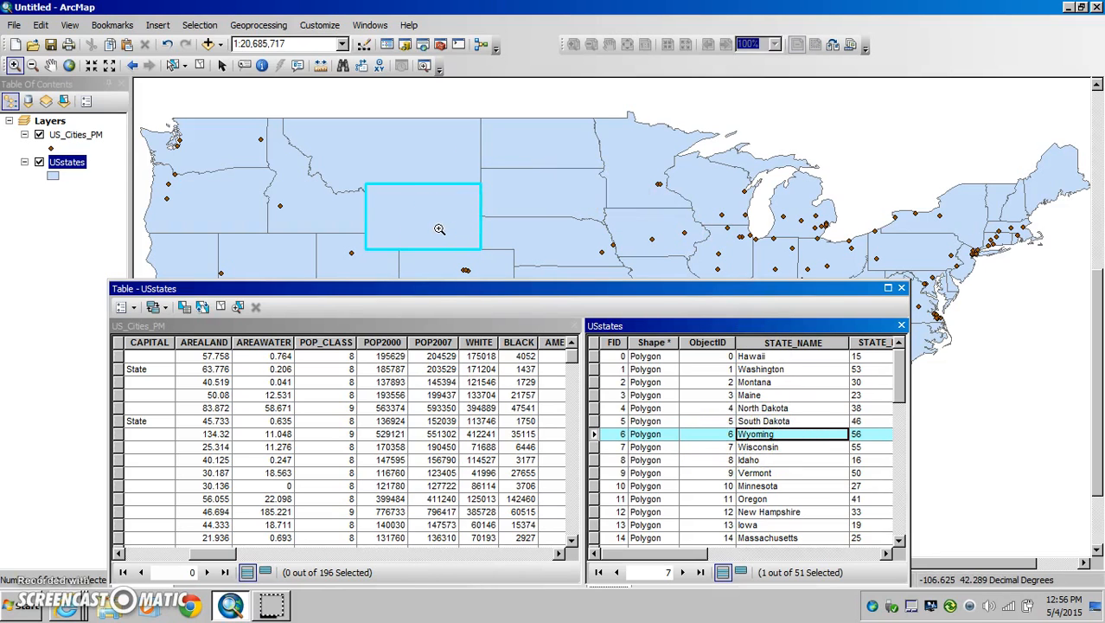
Step: Clear the Wyoming selection, and briefly select the Salem record in the US_Cities_PM table before clearing it too
click(200, 67)
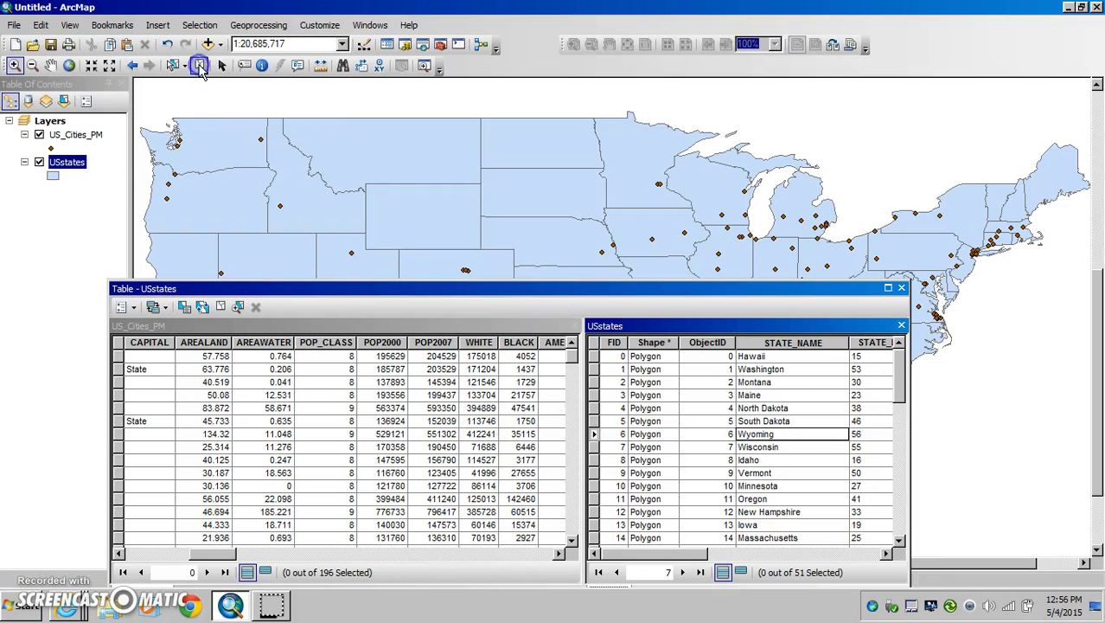
click(119, 421)
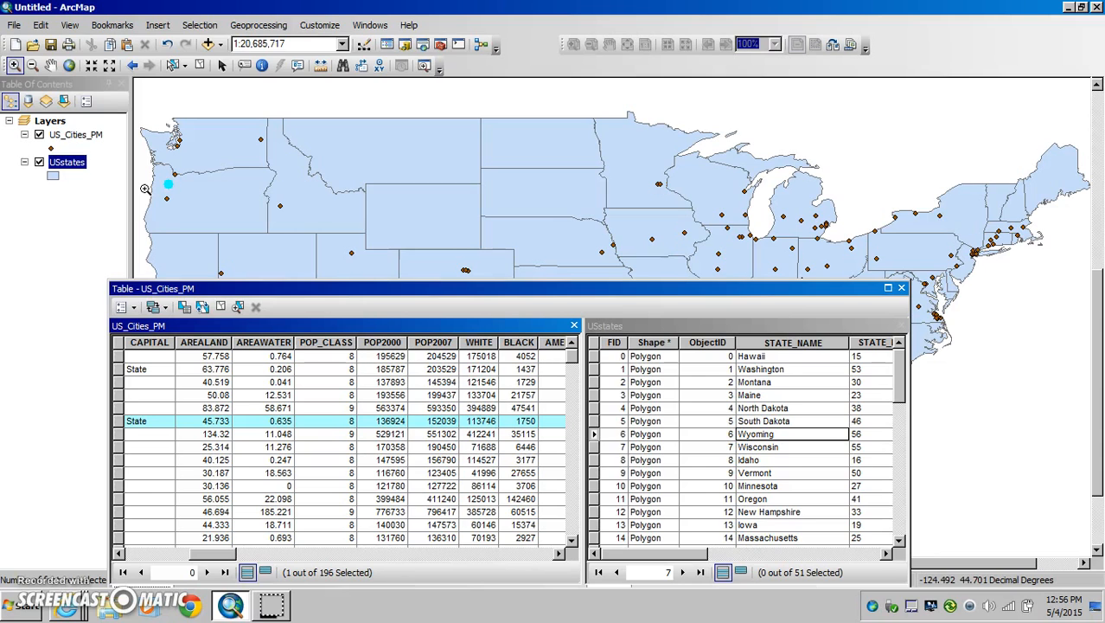
click(201, 67)
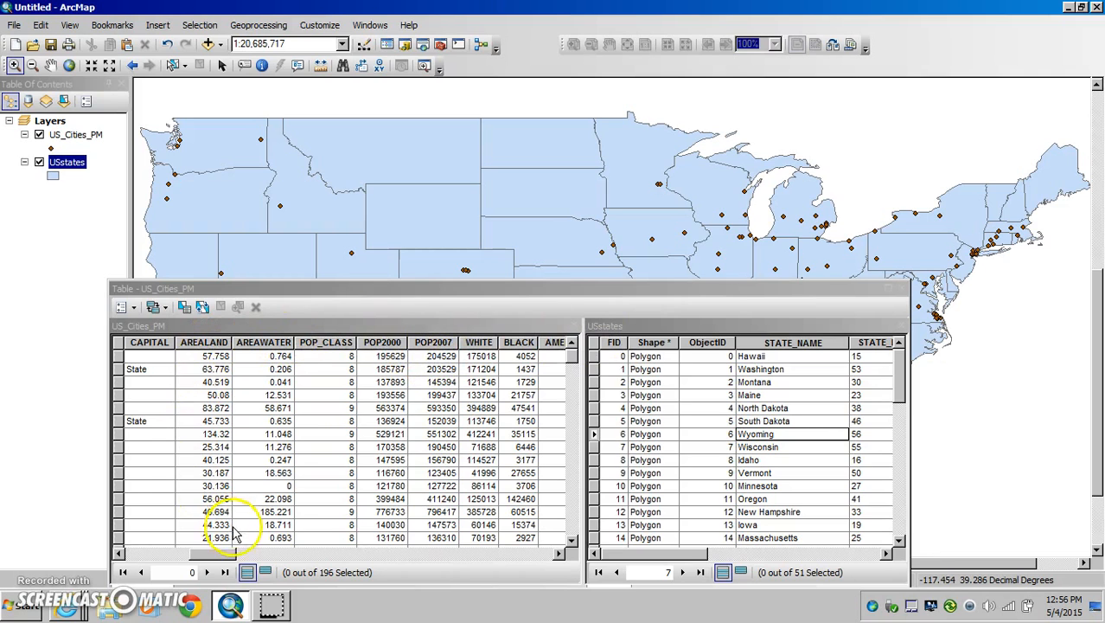
Step: Sort the US_Cities_PM table by the ST field in ascending order, and re-sort it in descending order
drag(212, 555, 140, 558)
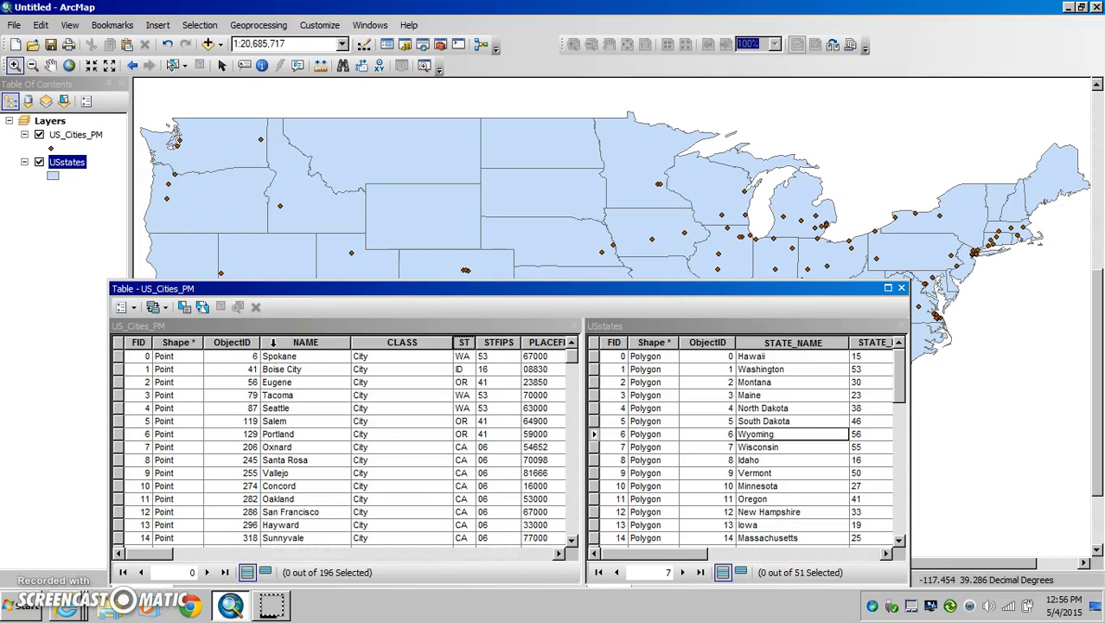
right_click(273, 343)
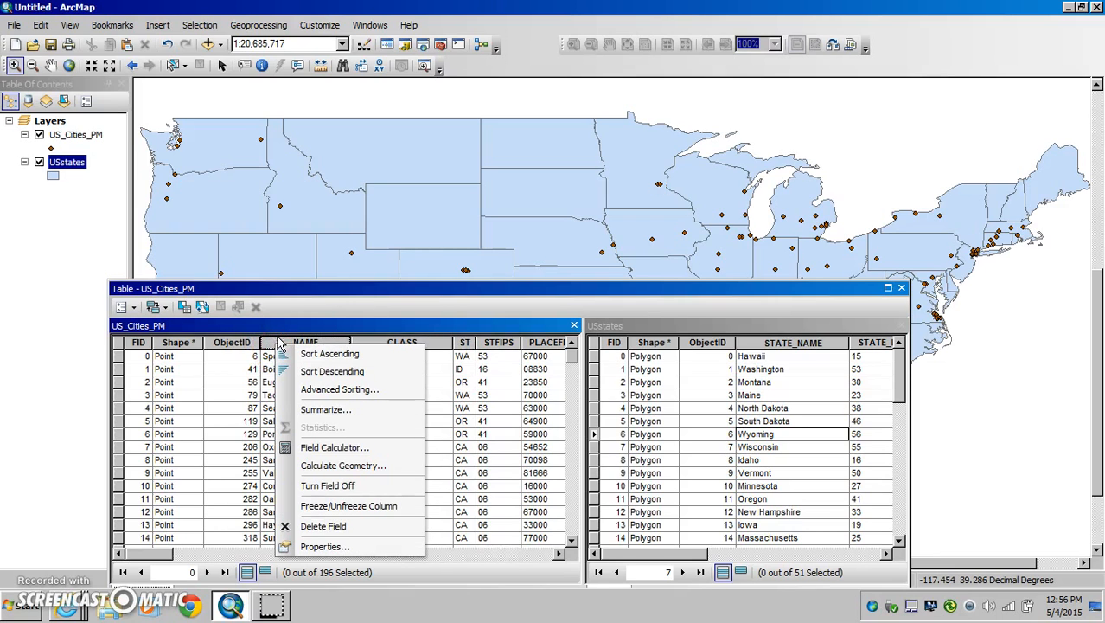
click(284, 305)
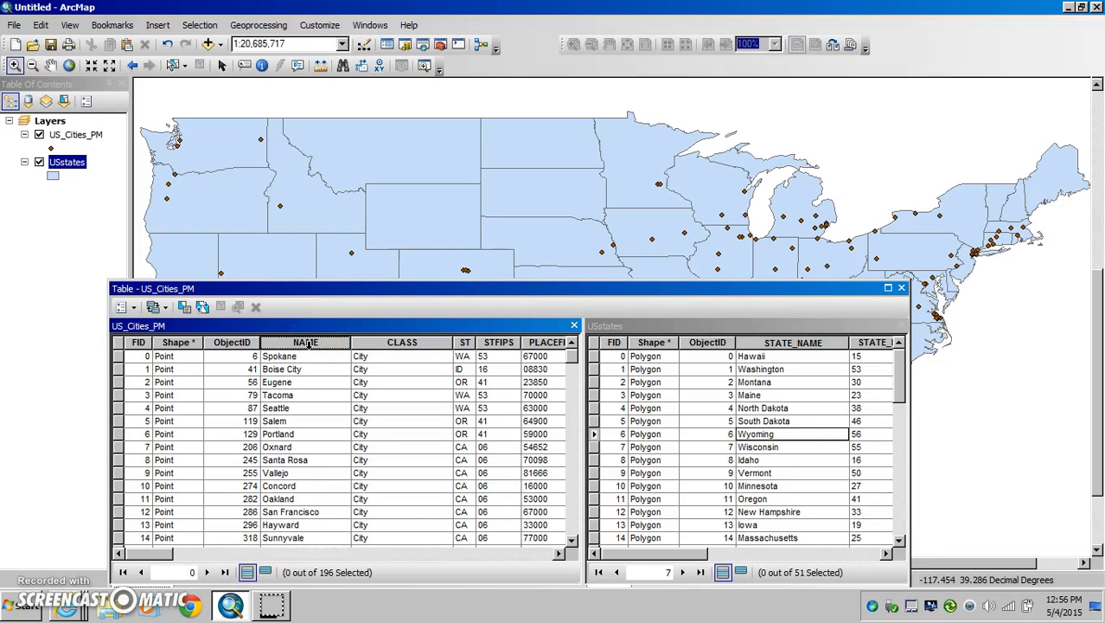
click(403, 343)
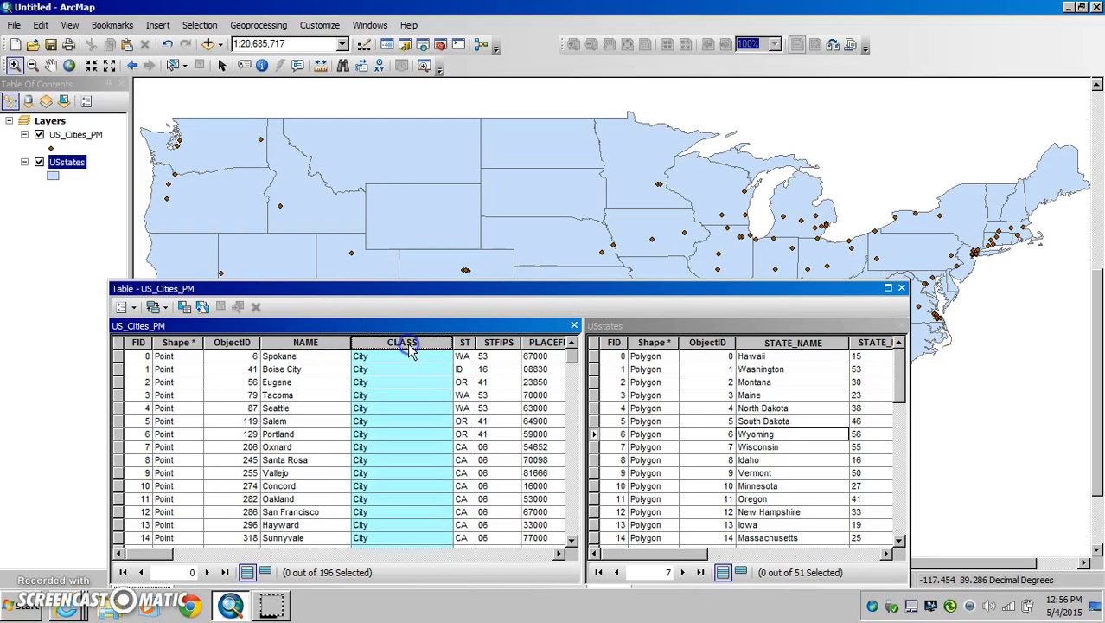
click(464, 343)
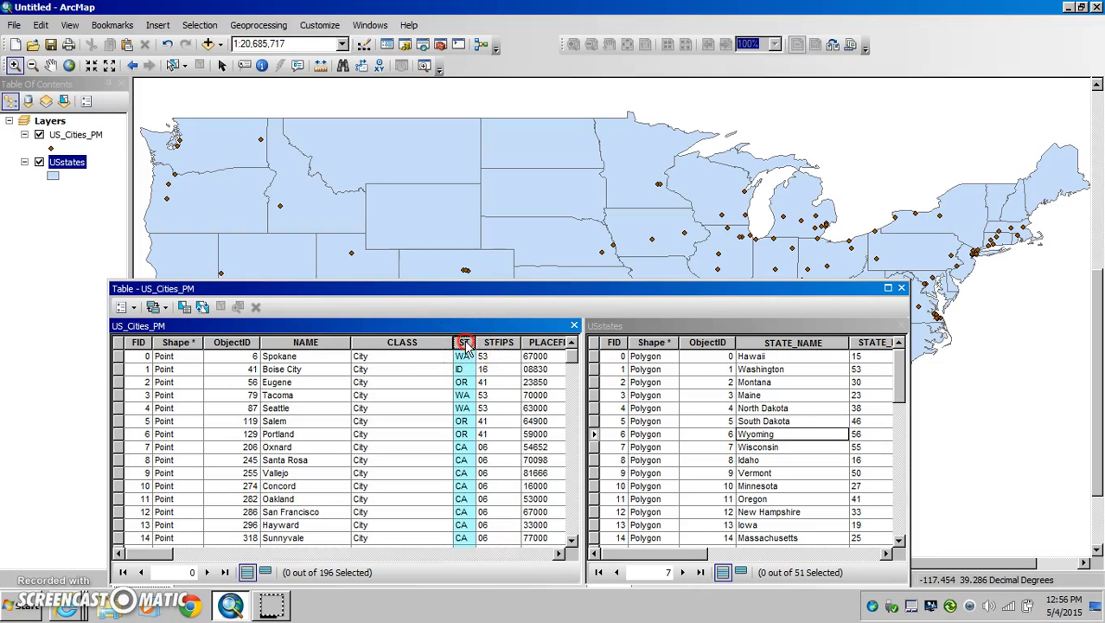
right_click(465, 344)
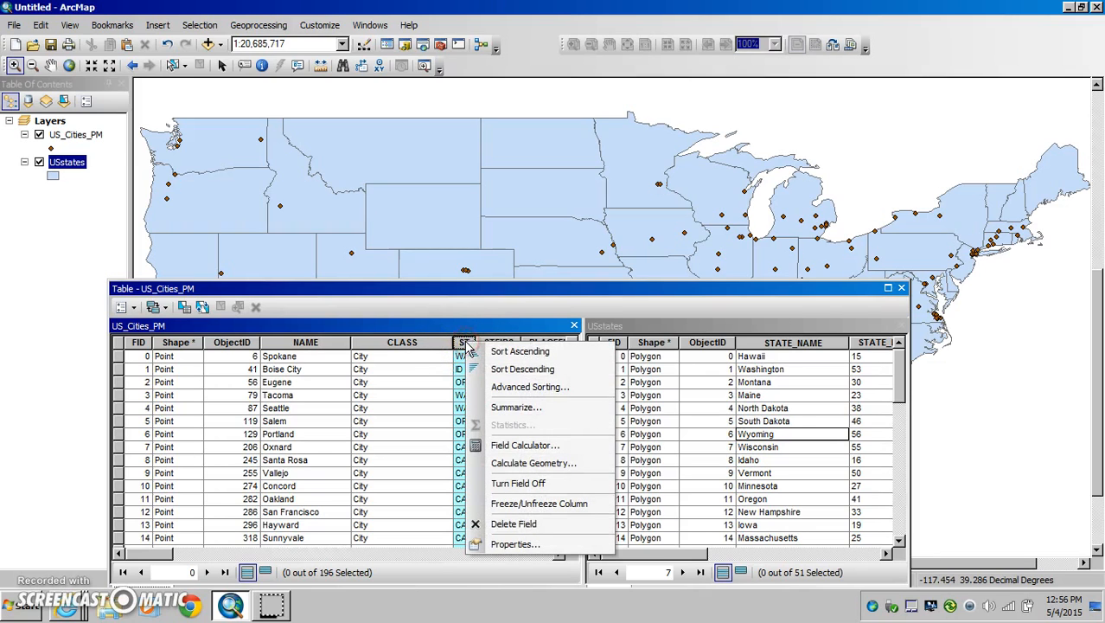
click(521, 355)
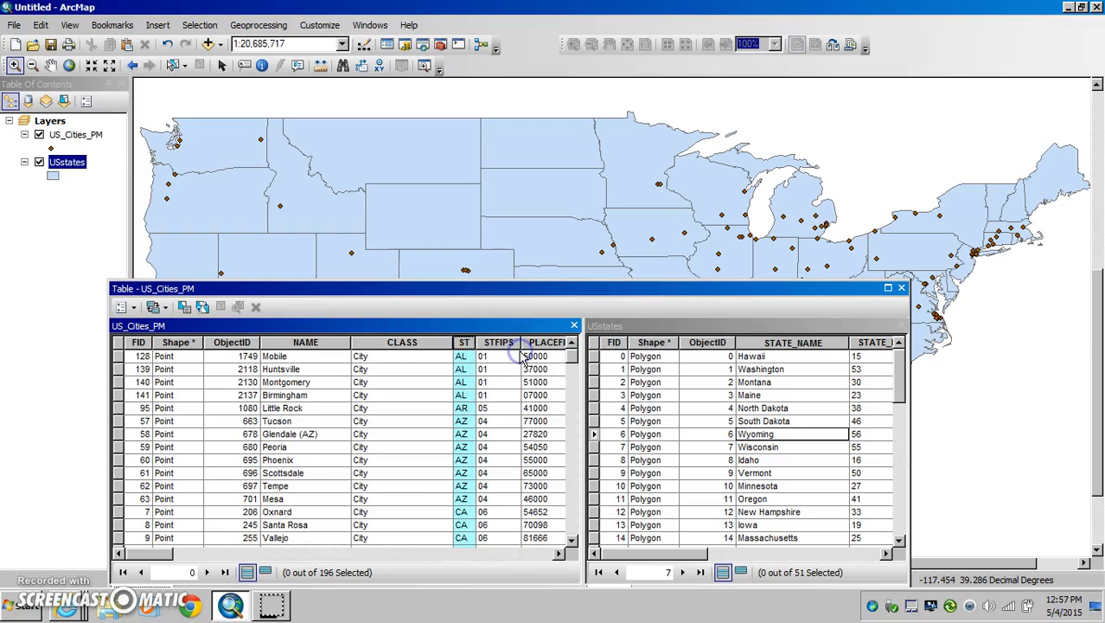
right_click(465, 344)
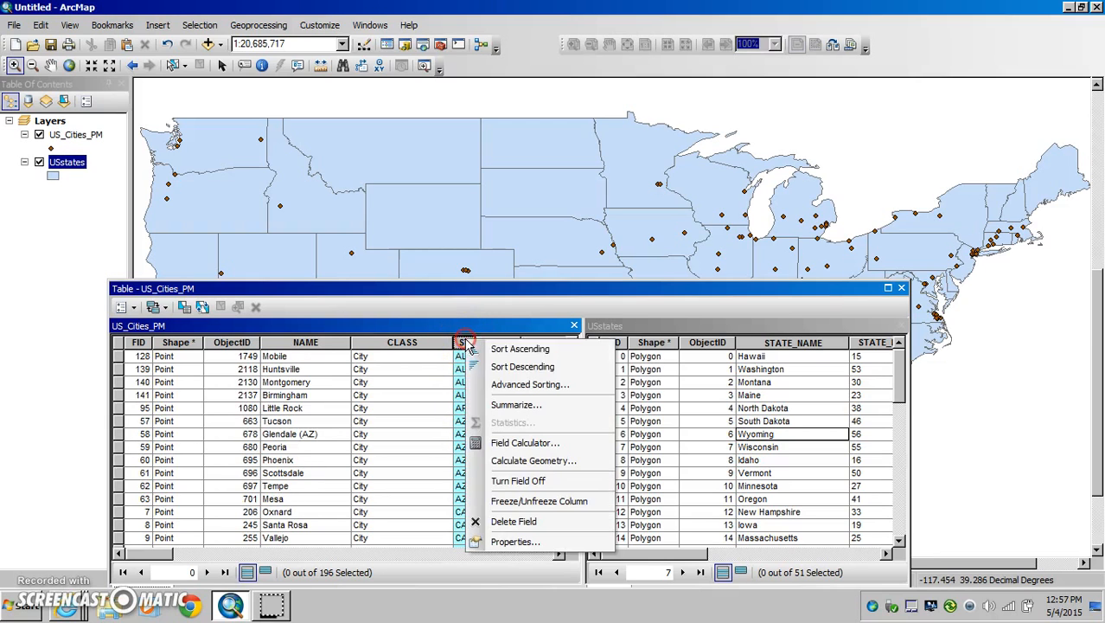
click(499, 368)
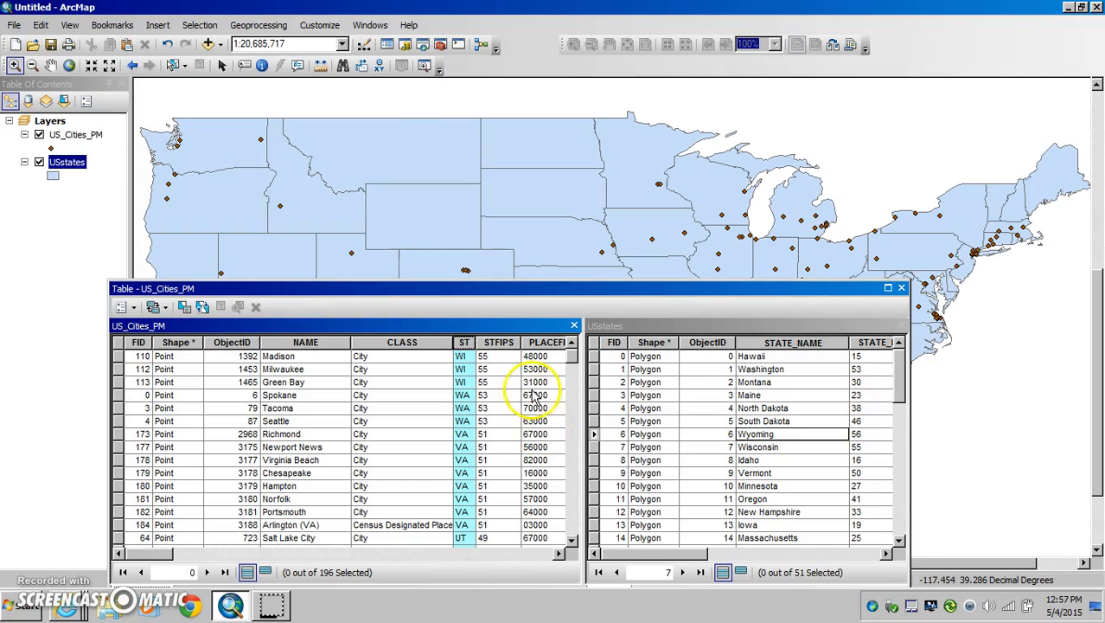
Step: Select the consecutive records from Spokane to Chesapeake in the US_Cities_PM table and uncover the map to see them highlighted
drag(521, 288, 522, 126)
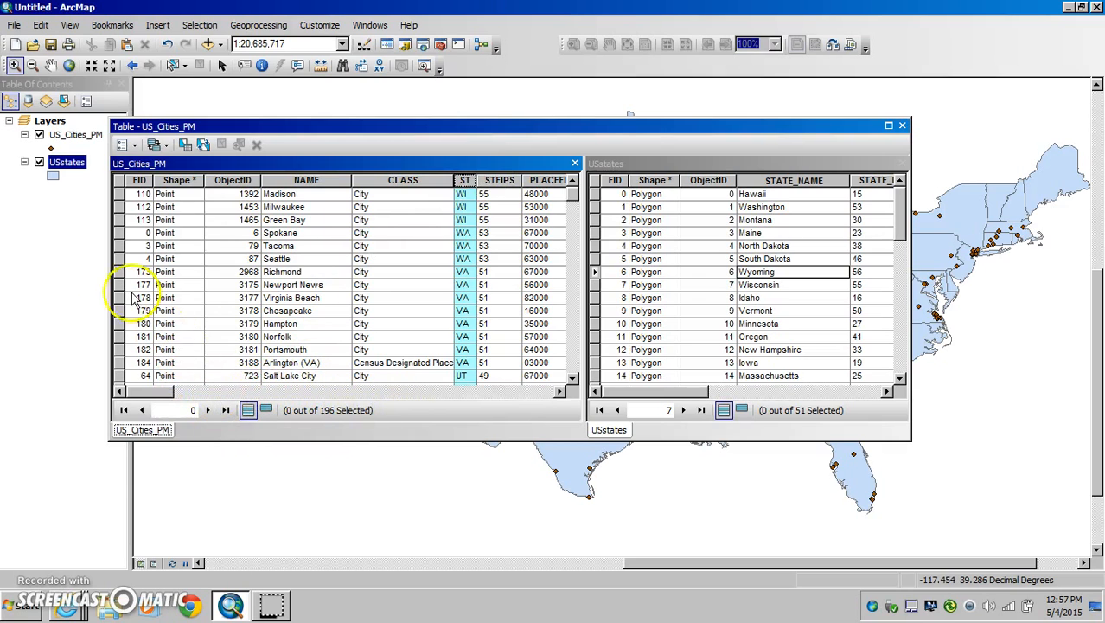
drag(119, 233, 116, 315)
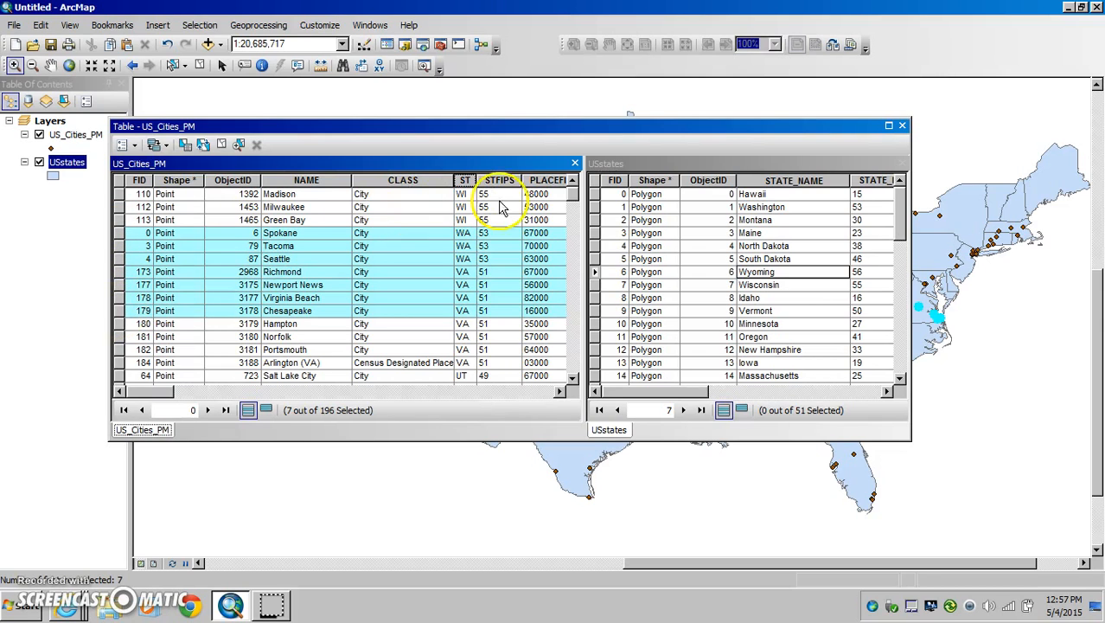
drag(604, 128, 476, 219)
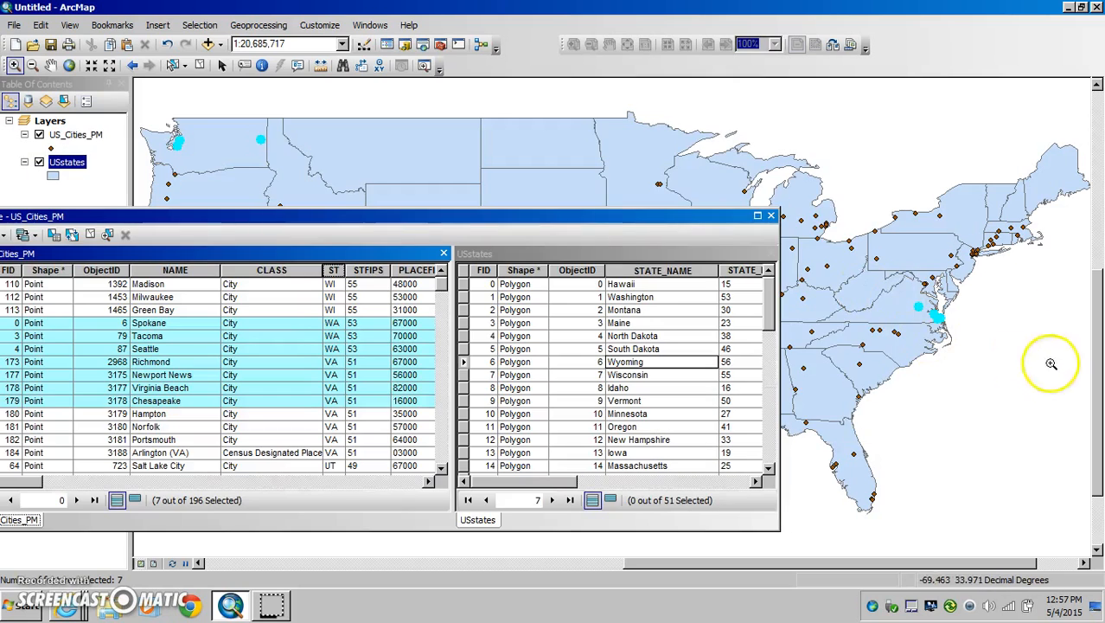
Step: Move the table window back up, show only the selected US_Cities_PM records, and switch back to all records
drag(685, 218, 885, 129)
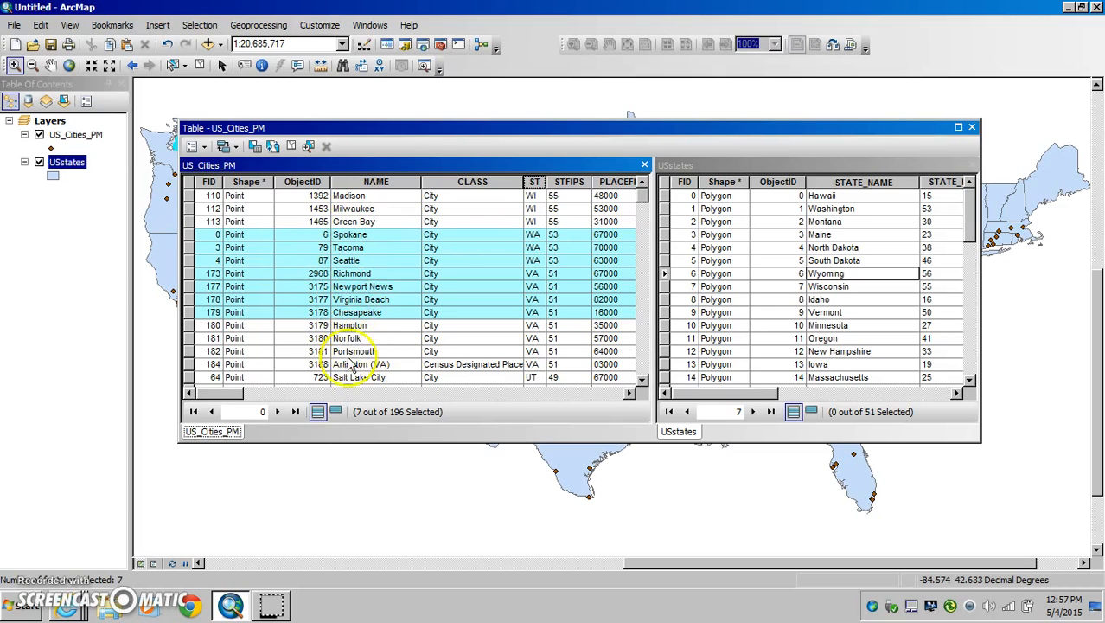
click(336, 411)
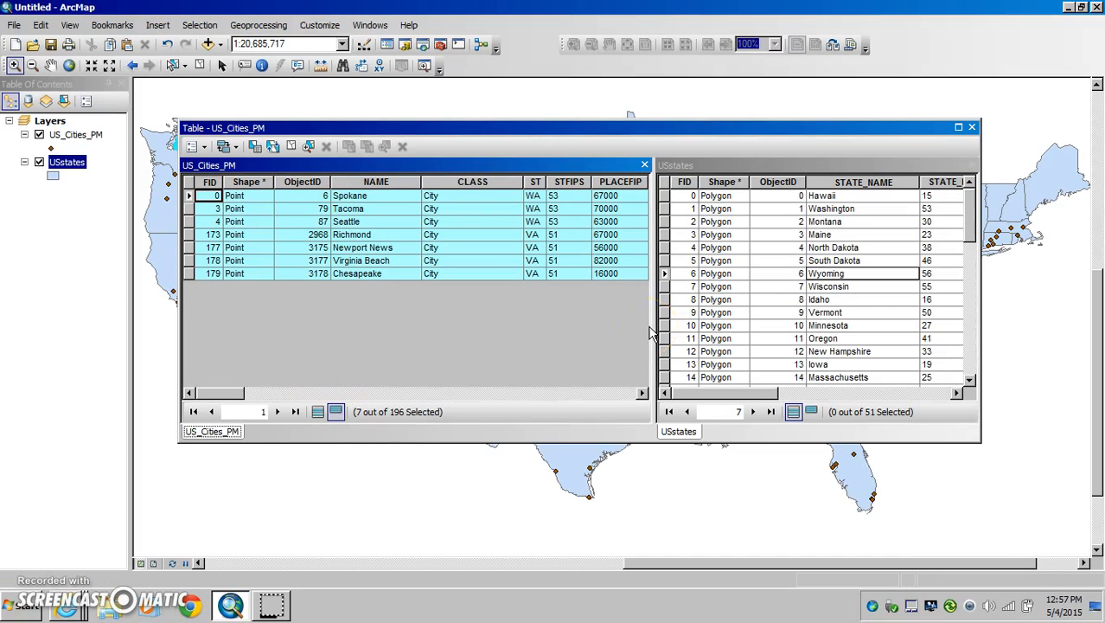
click(317, 413)
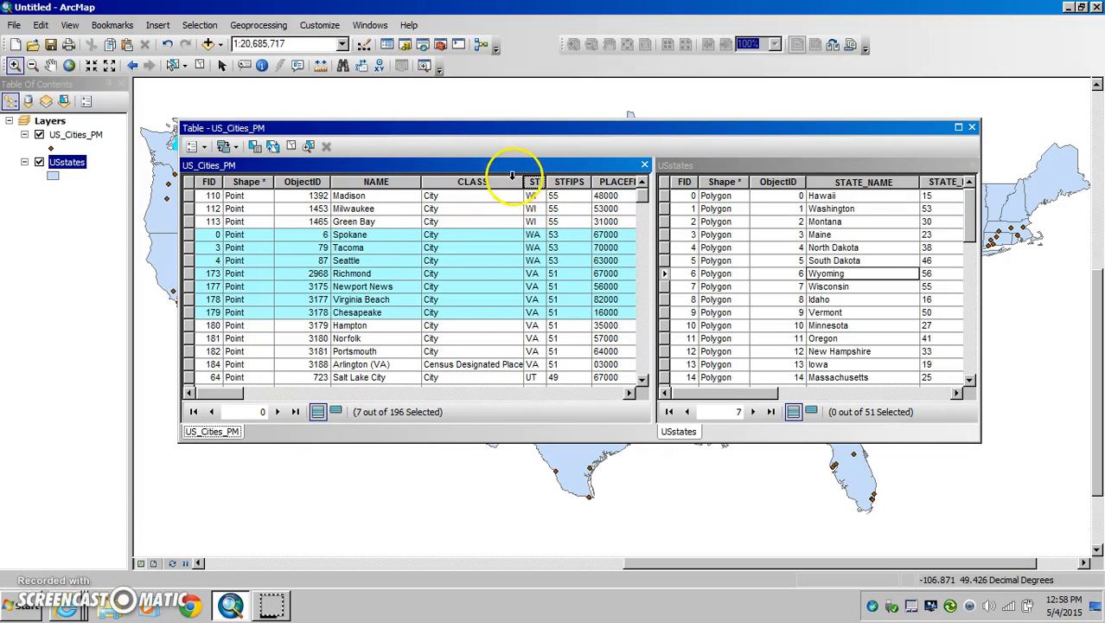
Step: Clear the selected city records and highlight the CLASS column in the US_Cities_PM table
click(200, 64)
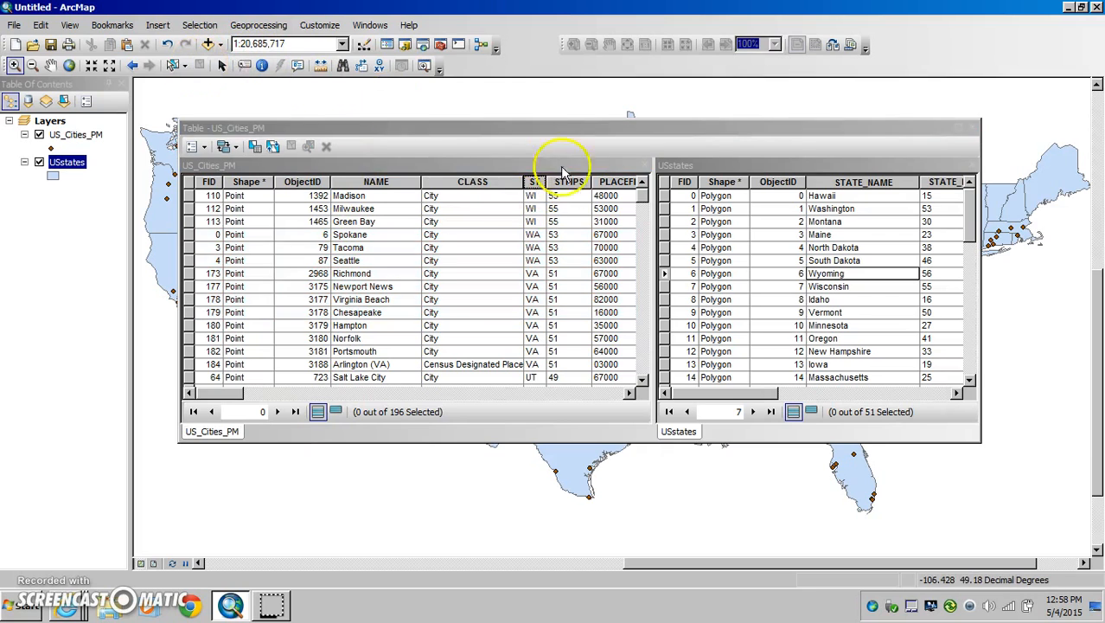
click(451, 181)
drag(439, 186, 448, 291)
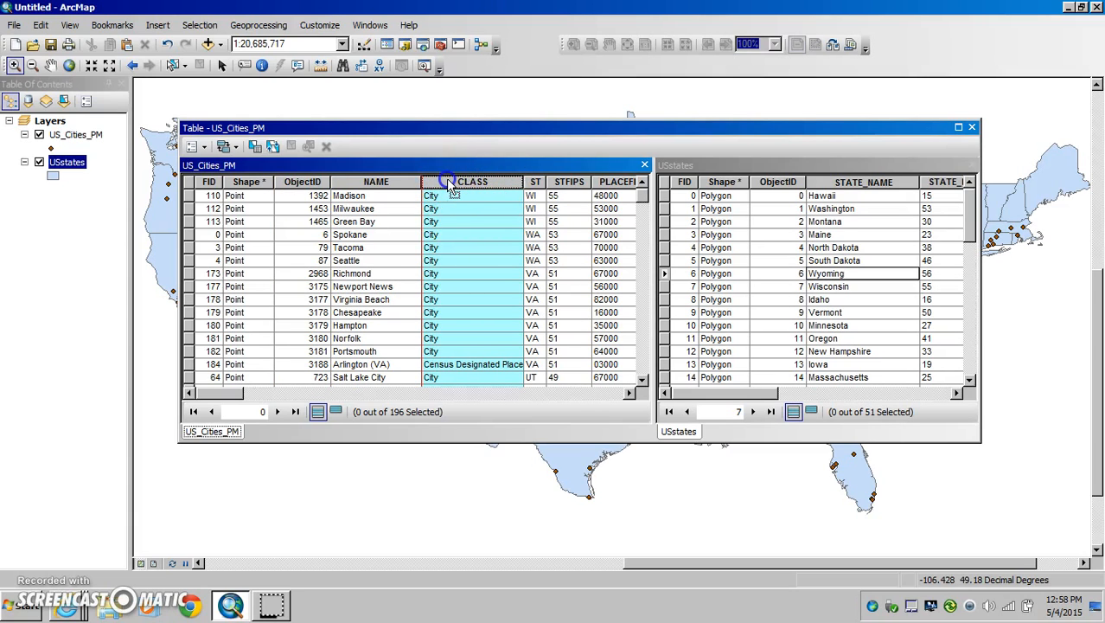
mouse_move(447, 178)
mouse_down()
mouse_move(382, 157)
mouse_move(370, 178)
mouse_move(467, 183)
mouse_move(463, 192)
mouse_up()
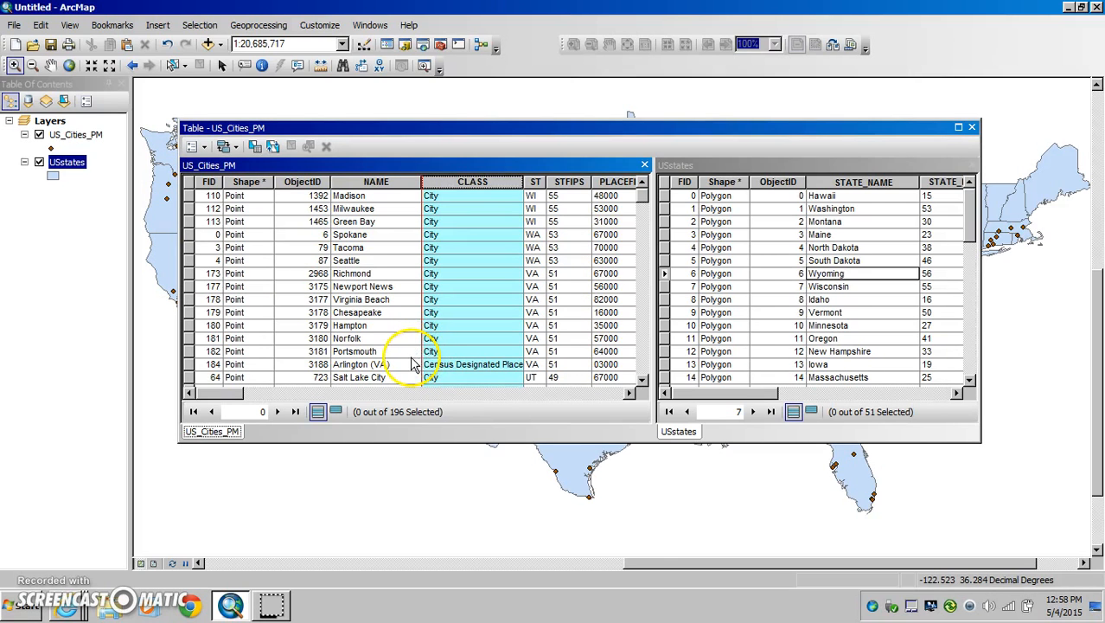
Step: Generate the statistics report for the AGE_18_21 field of the US_Cities_PM table
drag(223, 393, 413, 419)
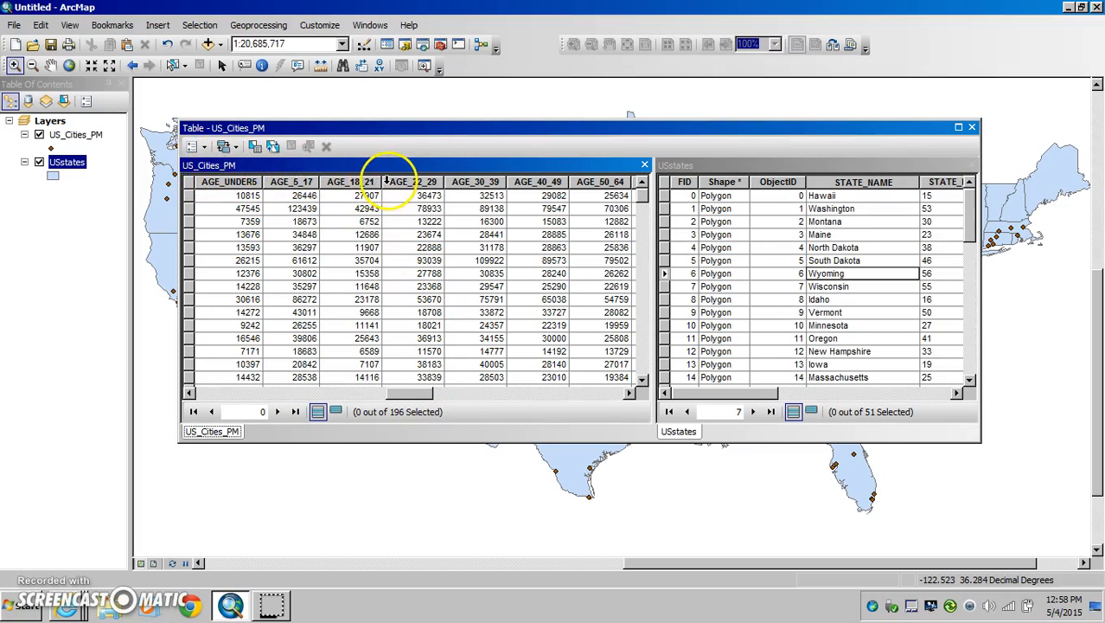
click(357, 183)
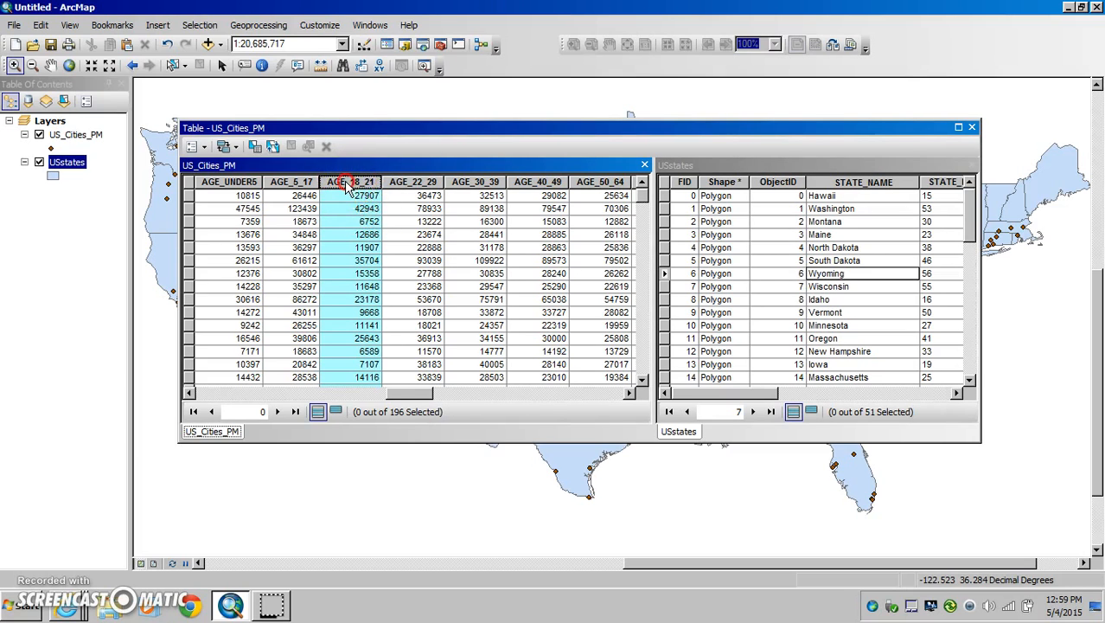
right_click(347, 184)
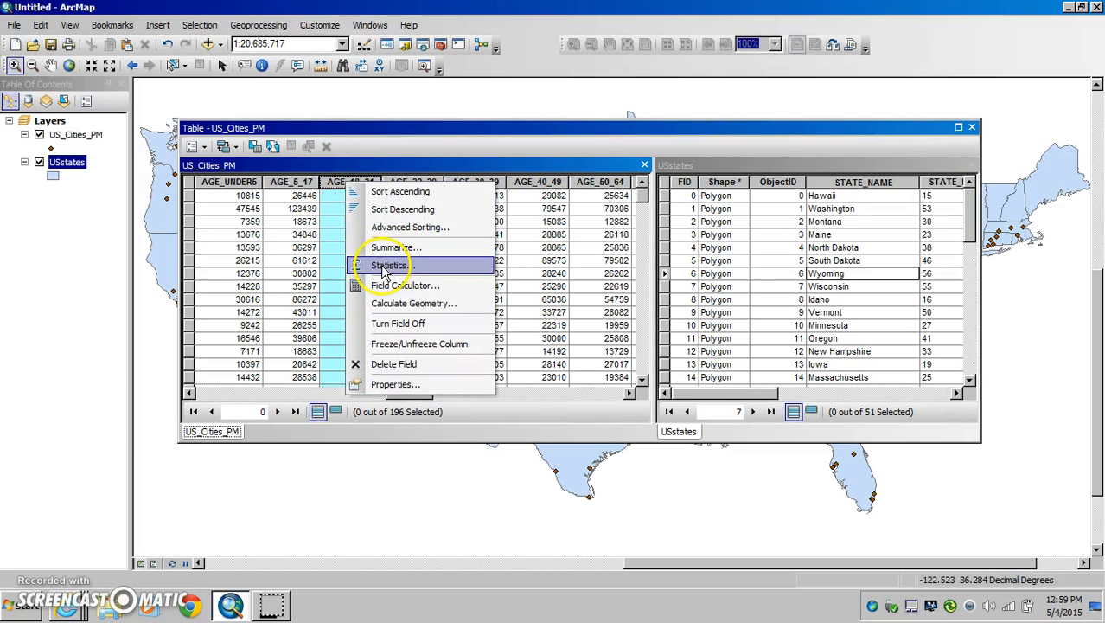
click(336, 189)
click(335, 188)
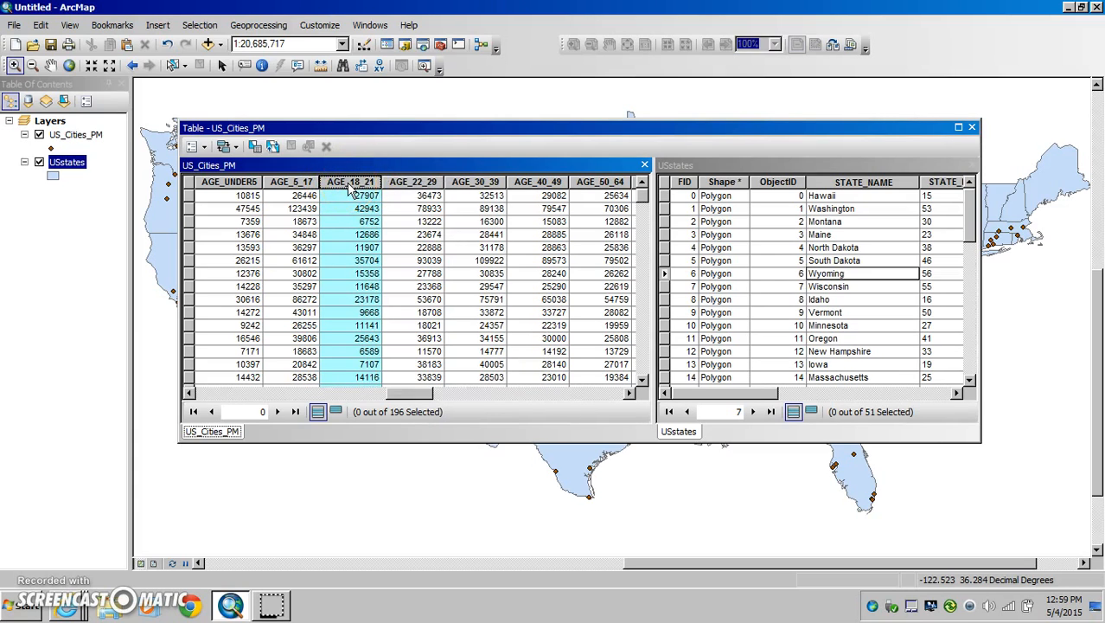
right_click(349, 187)
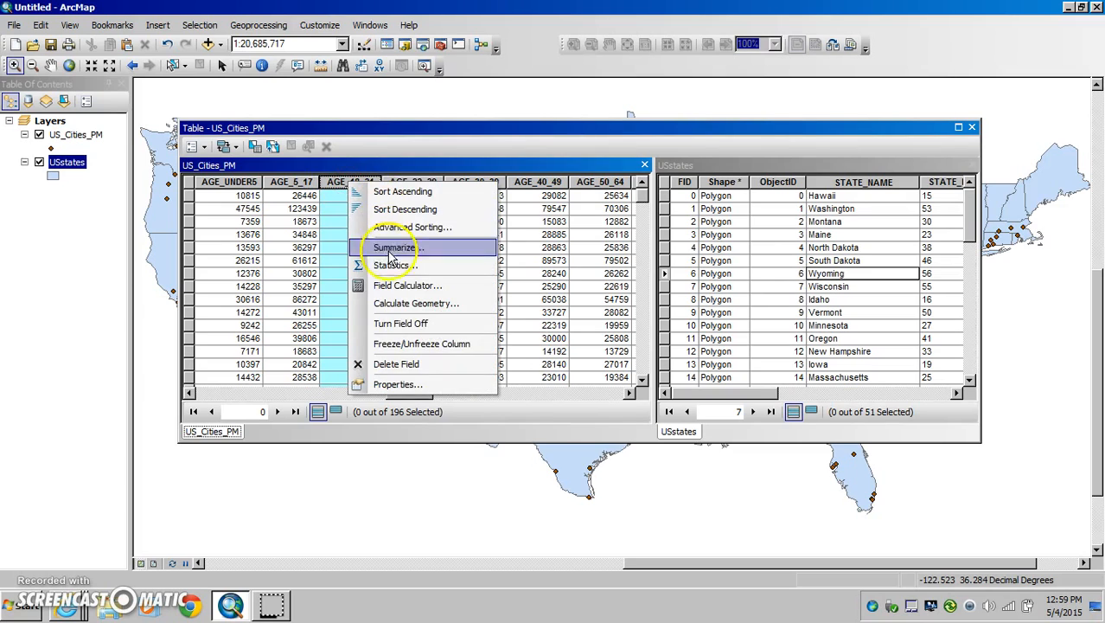
click(362, 268)
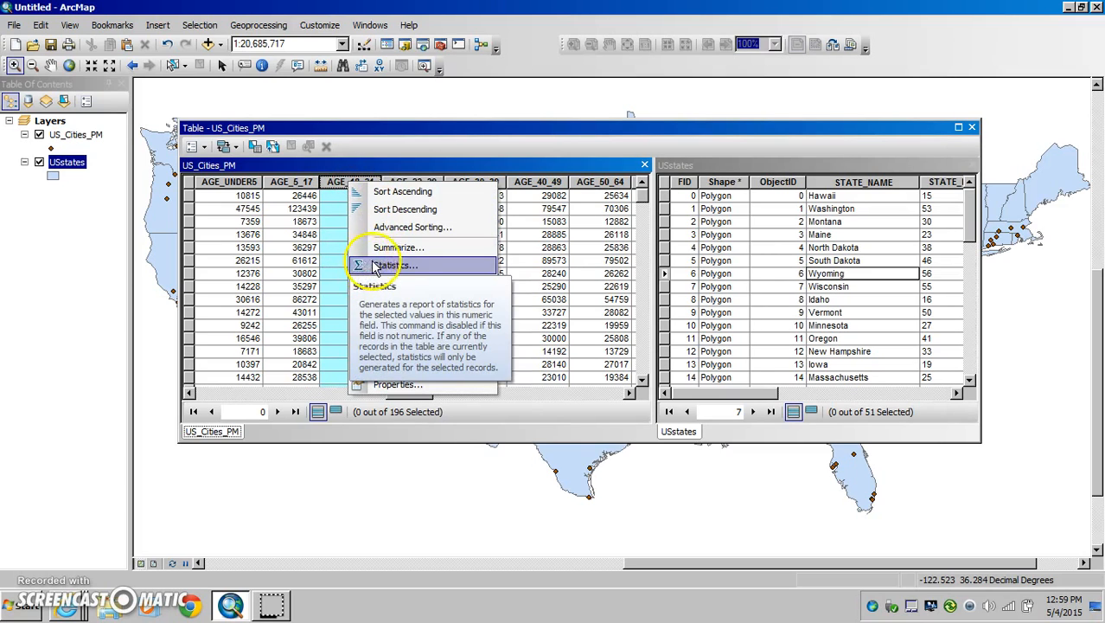
click(391, 263)
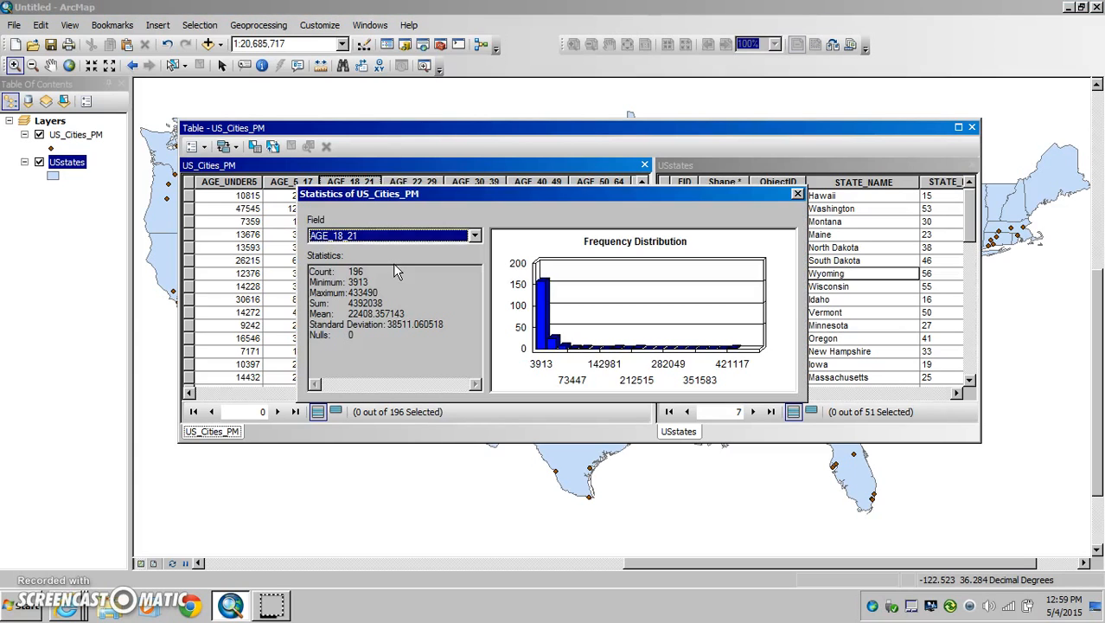
Step: Examine the minimum, maximum and sum in the AGE_18_21 statistics report, and close the report
click(413, 325)
double_click(366, 283)
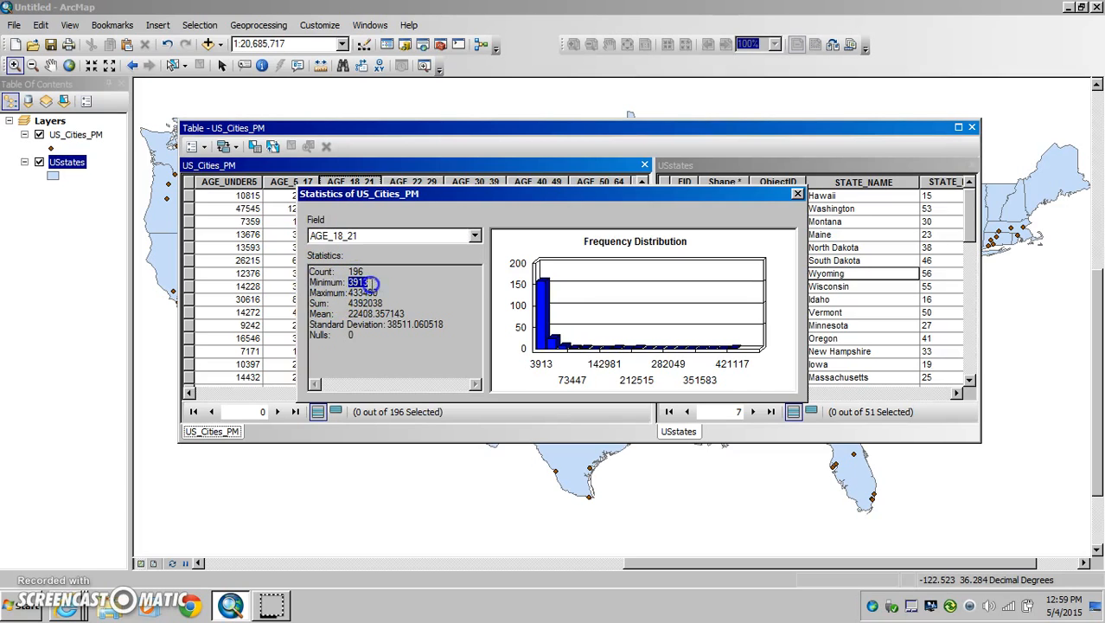
double_click(363, 293)
click(374, 302)
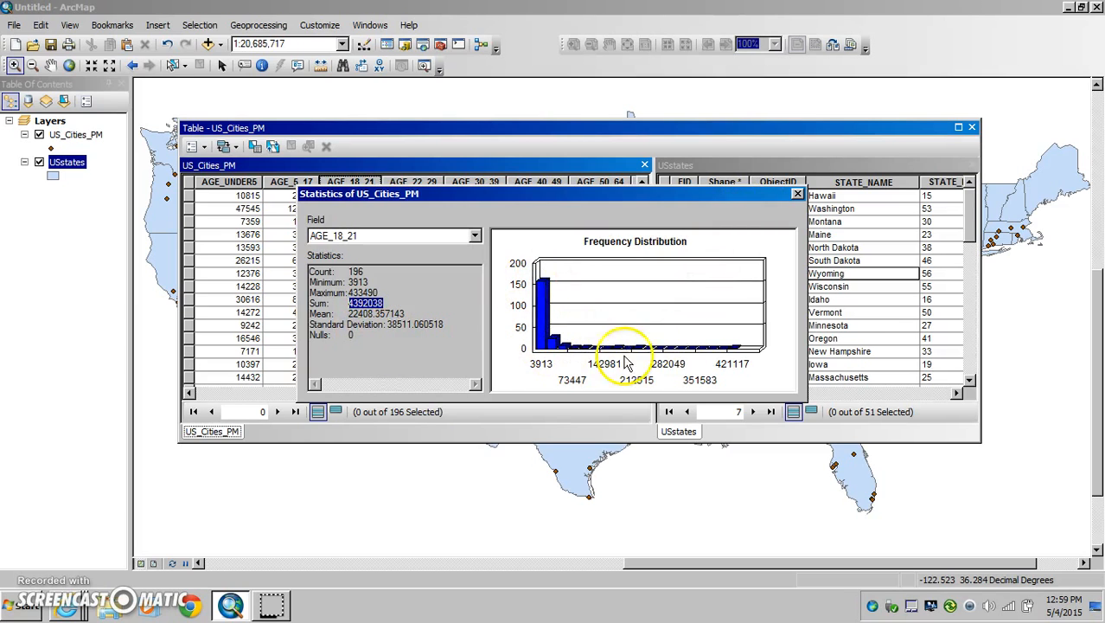
click(796, 194)
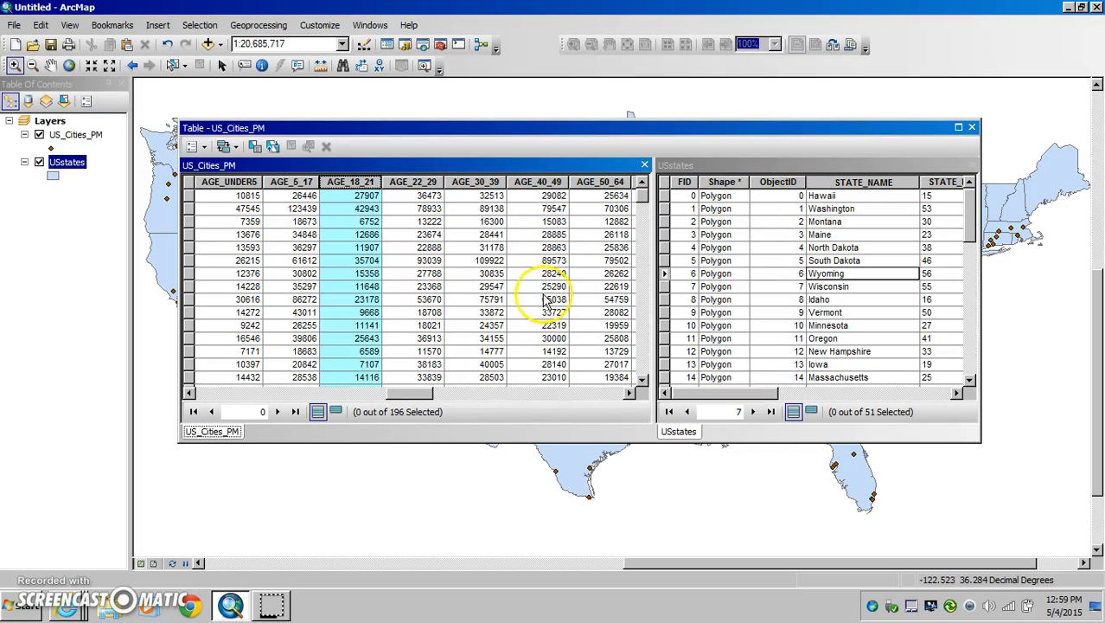
Step: Select the Madison record in the US_Cities_PM table and review its area and population attributes
drag(404, 402, 202, 404)
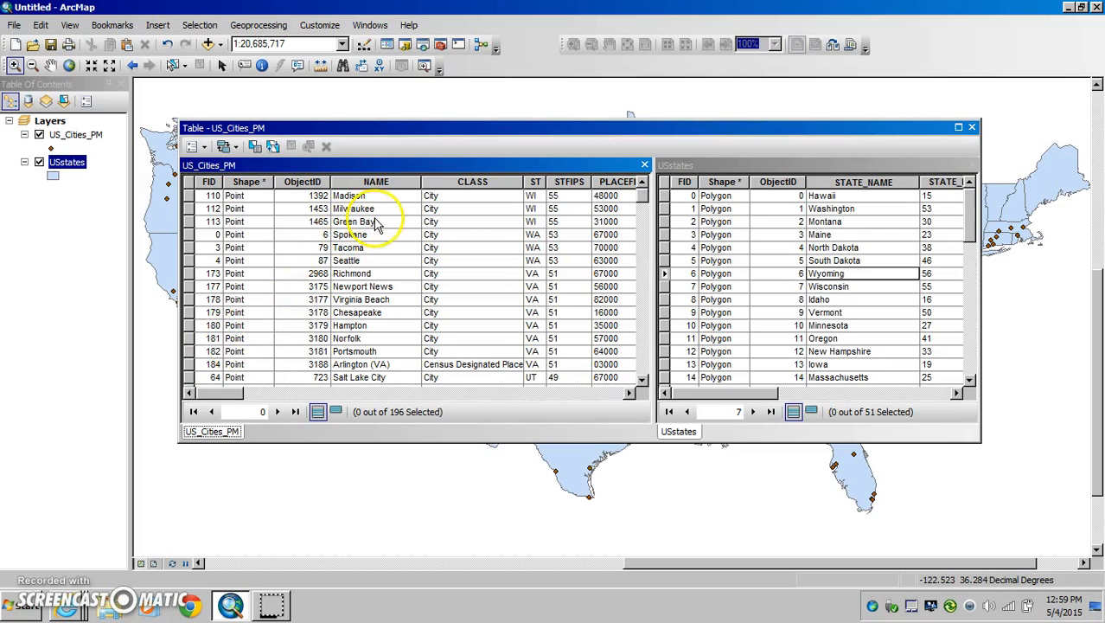
drag(233, 395, 247, 394)
click(268, 196)
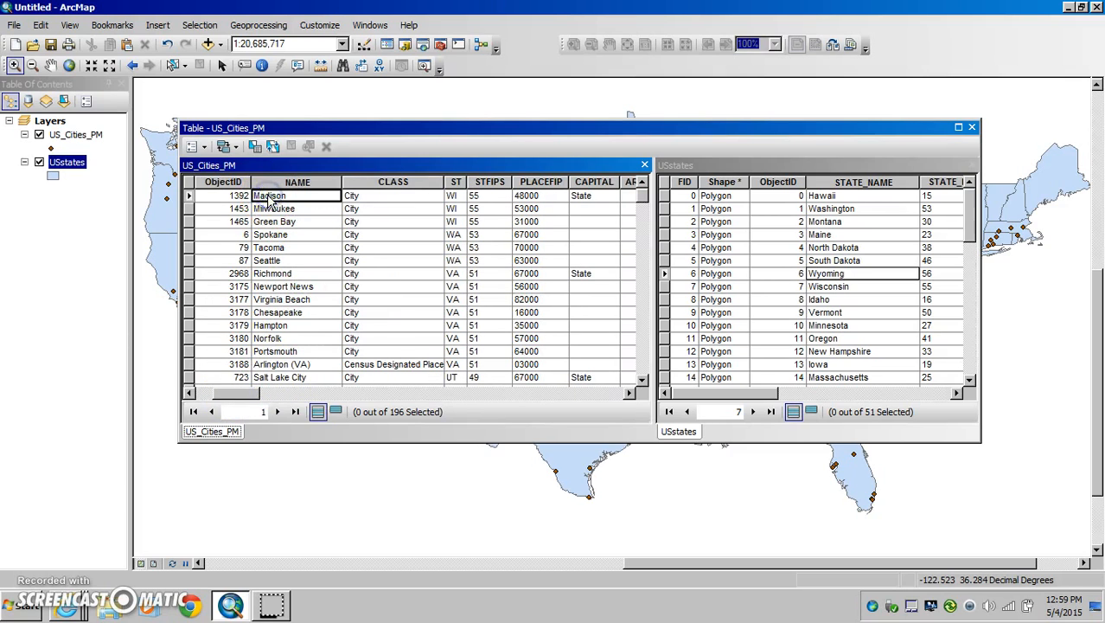
click(190, 198)
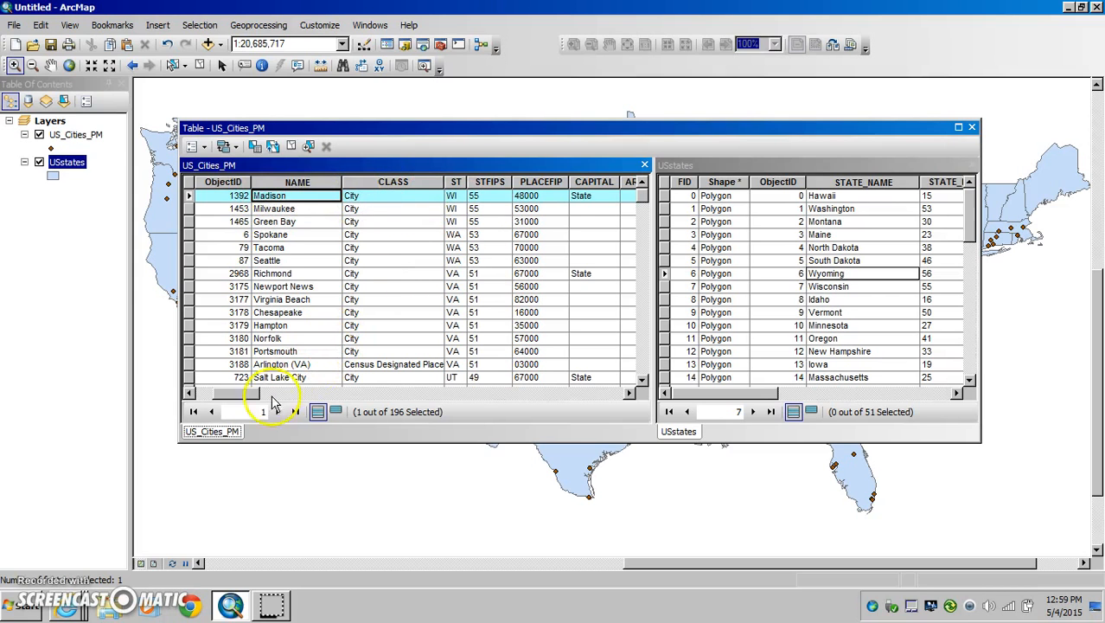
drag(234, 393, 279, 396)
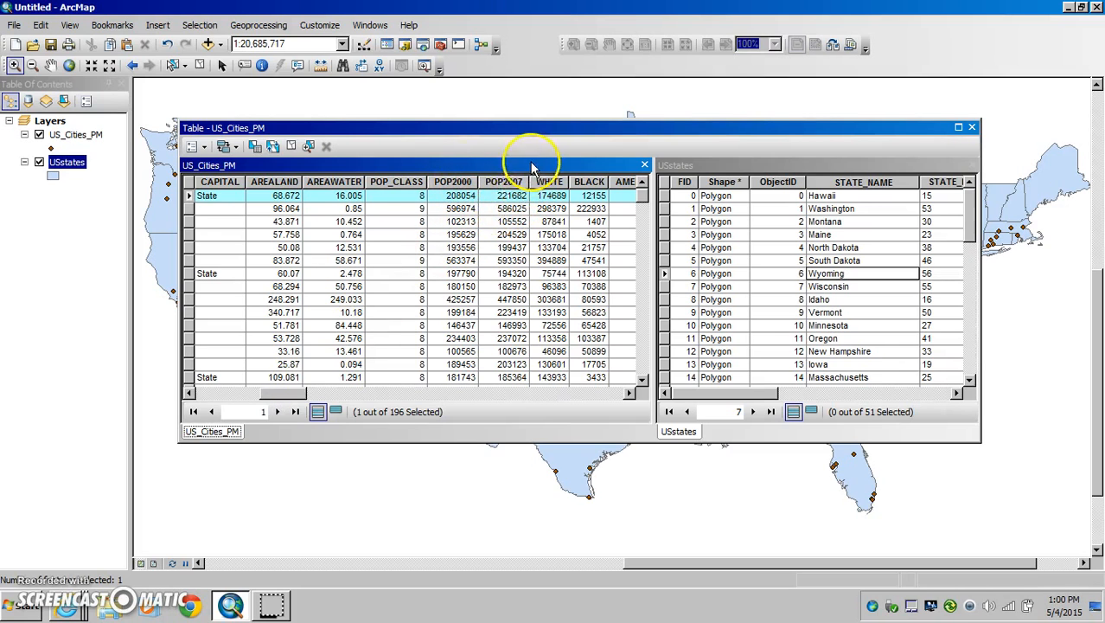
Step: Select the ST column in the US_Cities_PM table and start the Summarize command on that field
drag(292, 394, 216, 398)
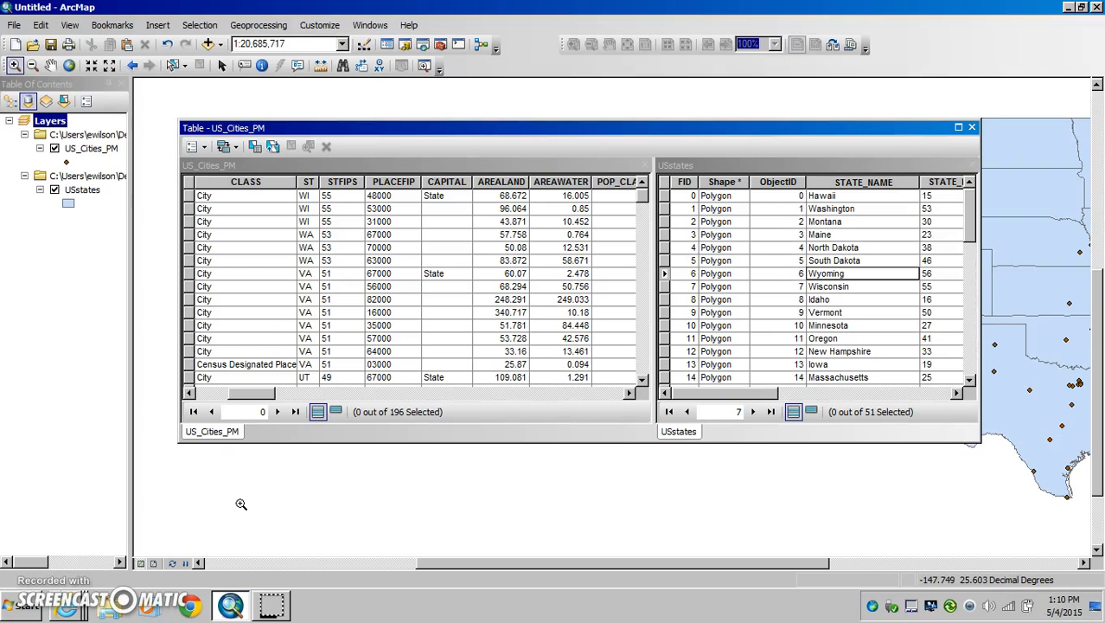
click(308, 181)
click(308, 185)
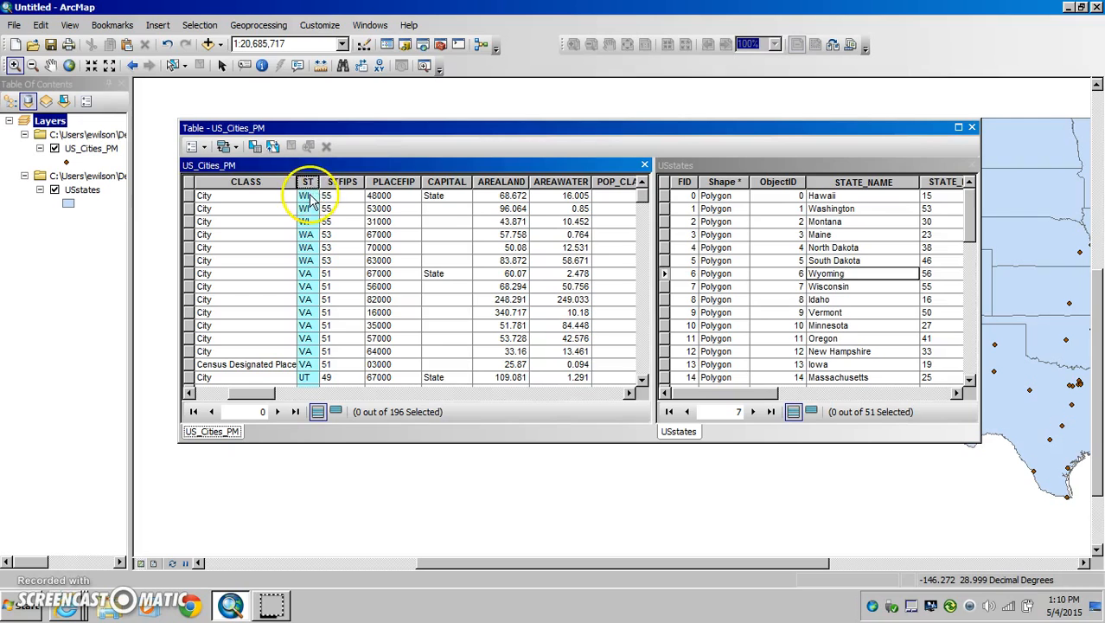
right_click(308, 185)
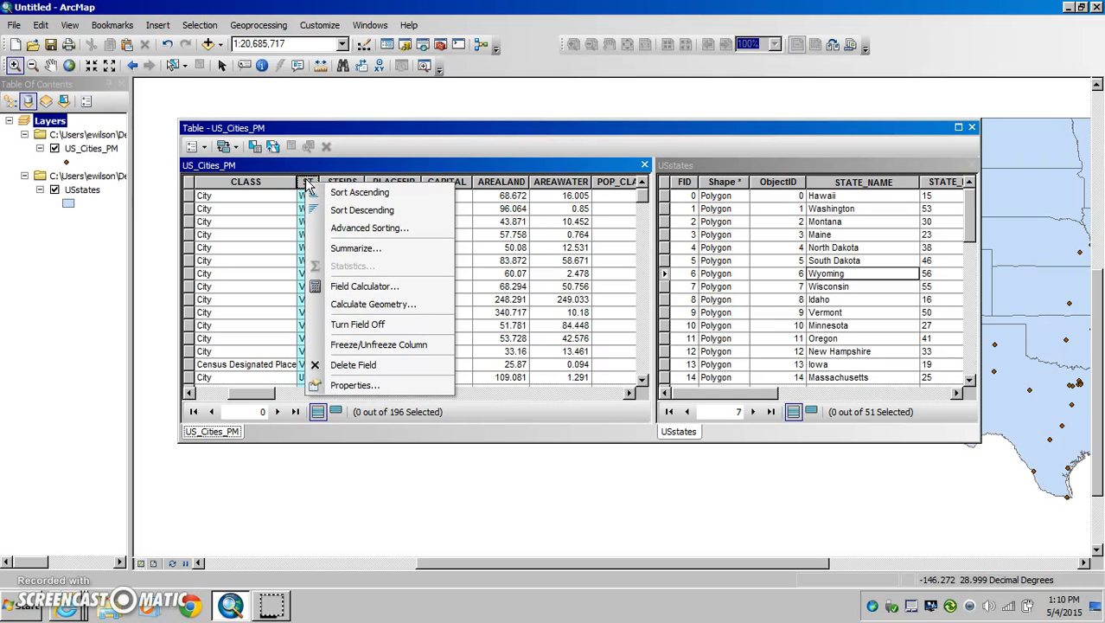
click(350, 249)
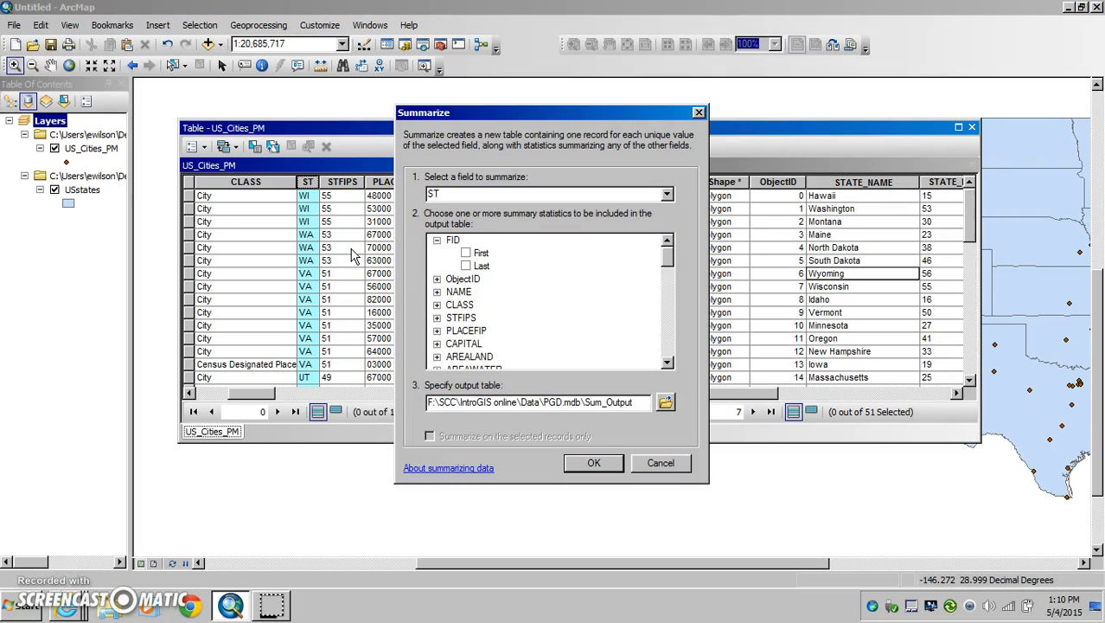
Step: Include the Sum of the AGE_18_21 field in the summary statistics for the output table
drag(668, 258, 669, 294)
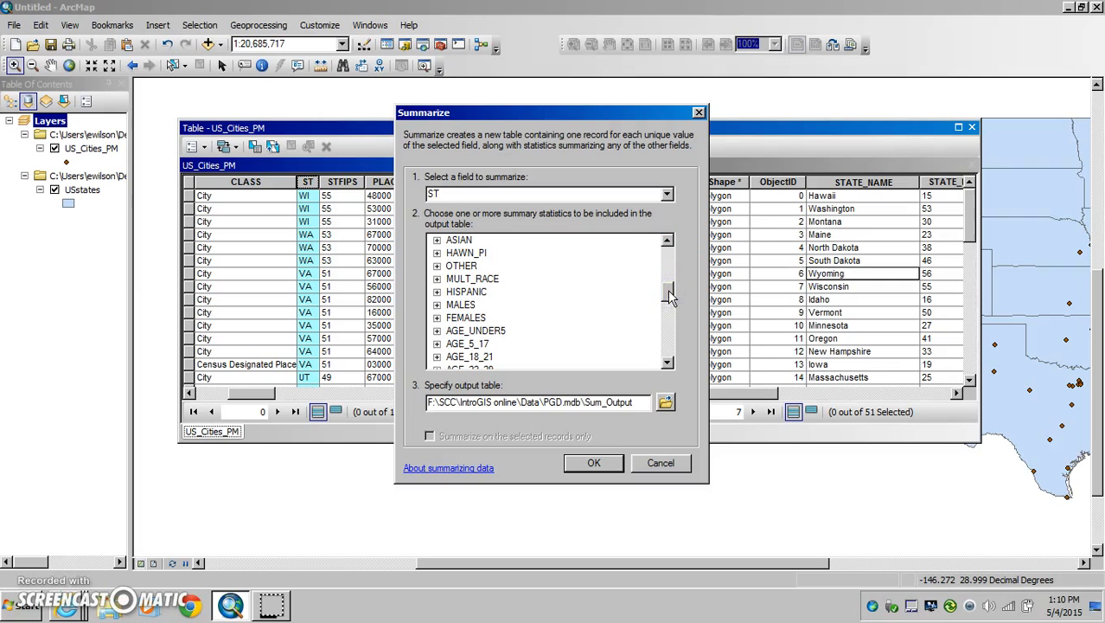
click(667, 363)
click(667, 363)
click(667, 363)
click(668, 363)
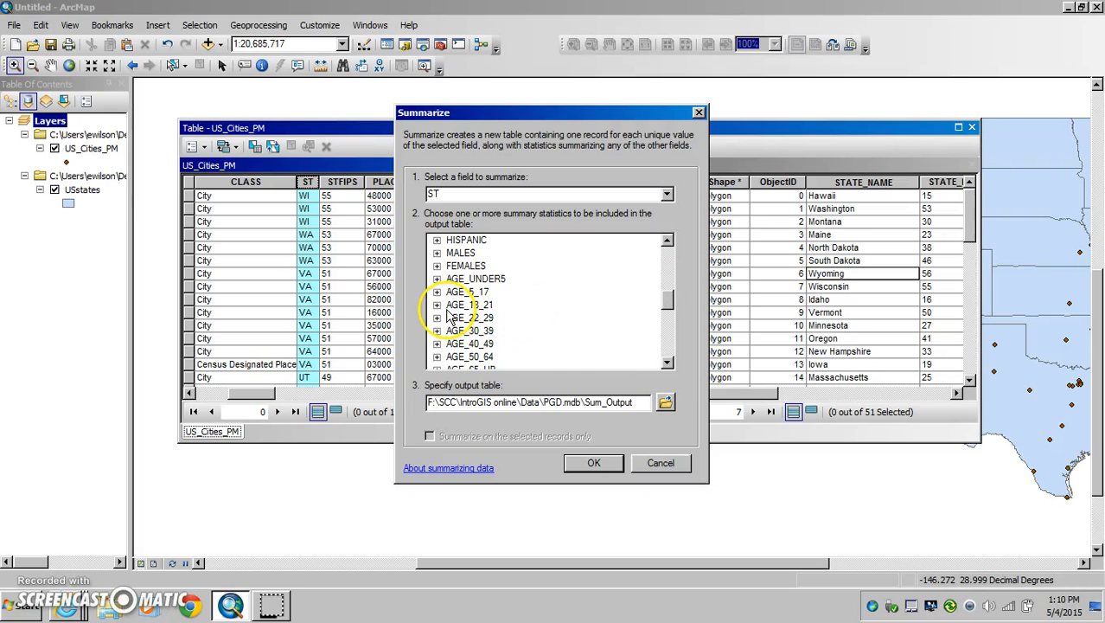
click(436, 305)
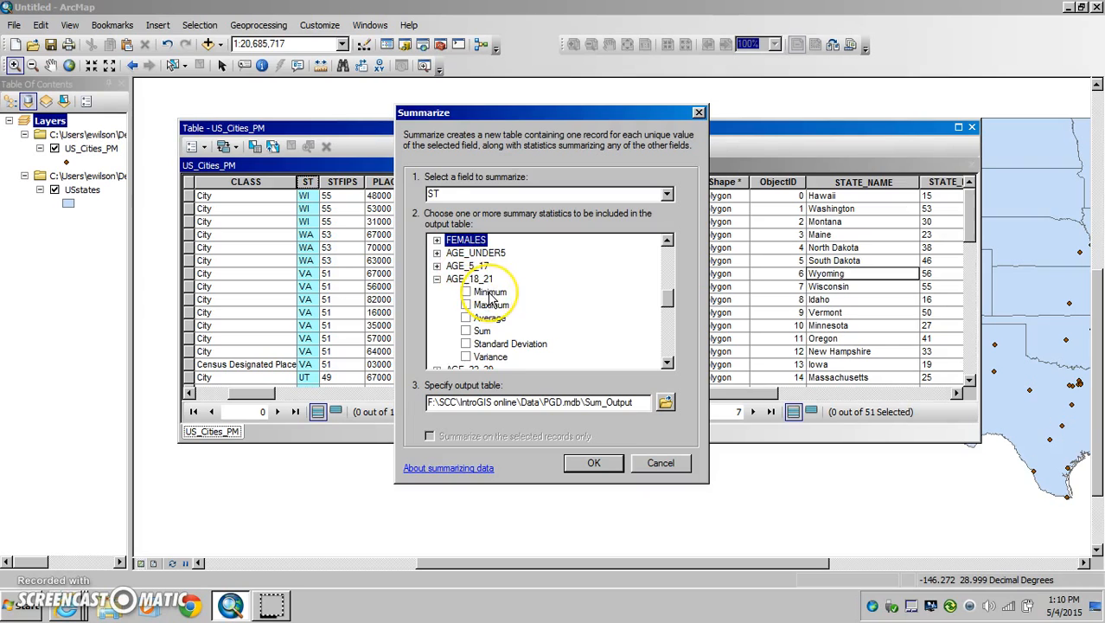
click(467, 331)
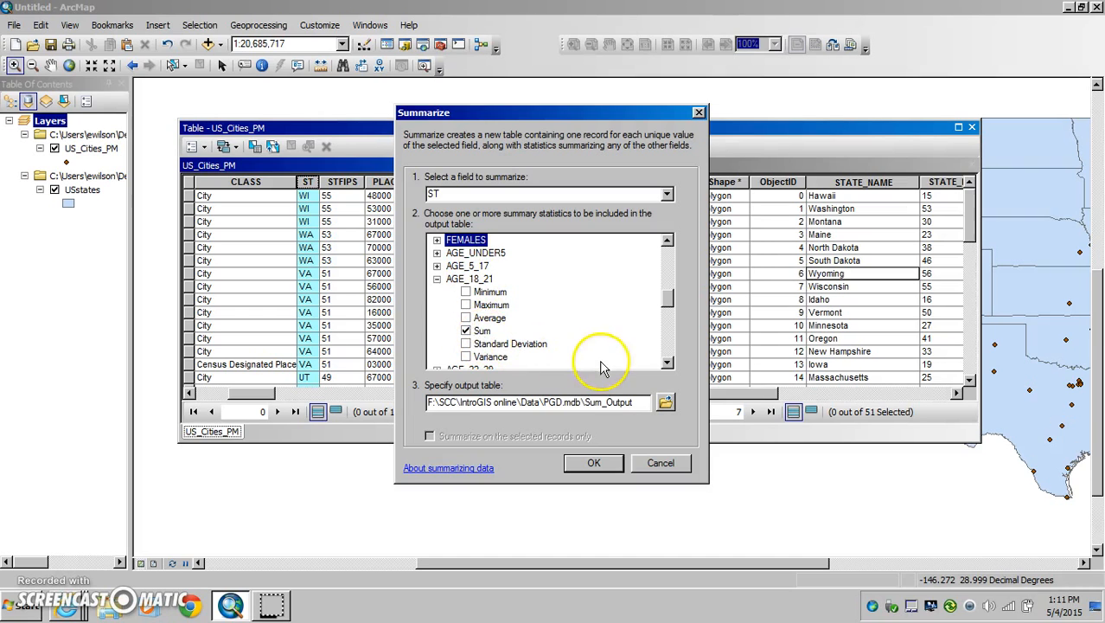
Step: Browse for the output table's location and choose the PGD.mdb geodatabase in the F:\SCC\IntroGIS online\Data folder
click(666, 403)
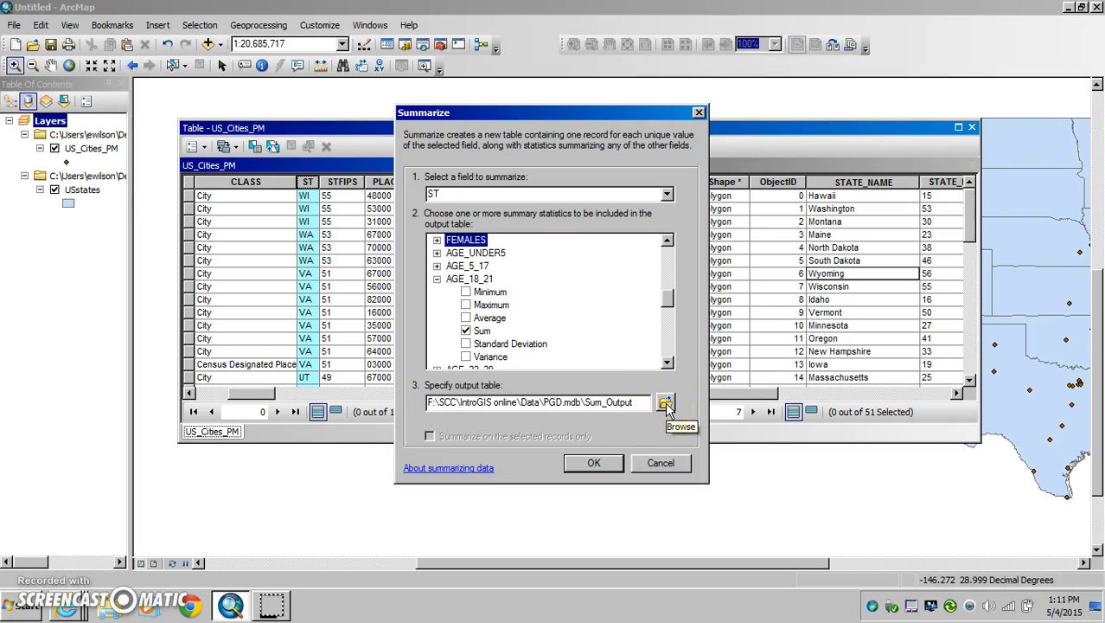
click(666, 404)
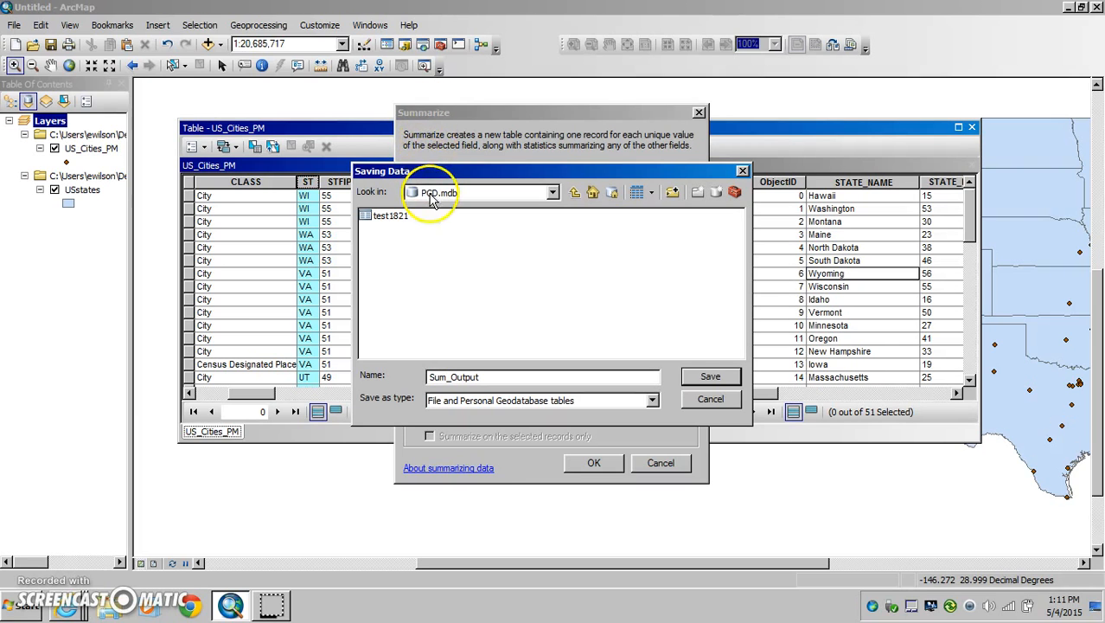
click(552, 191)
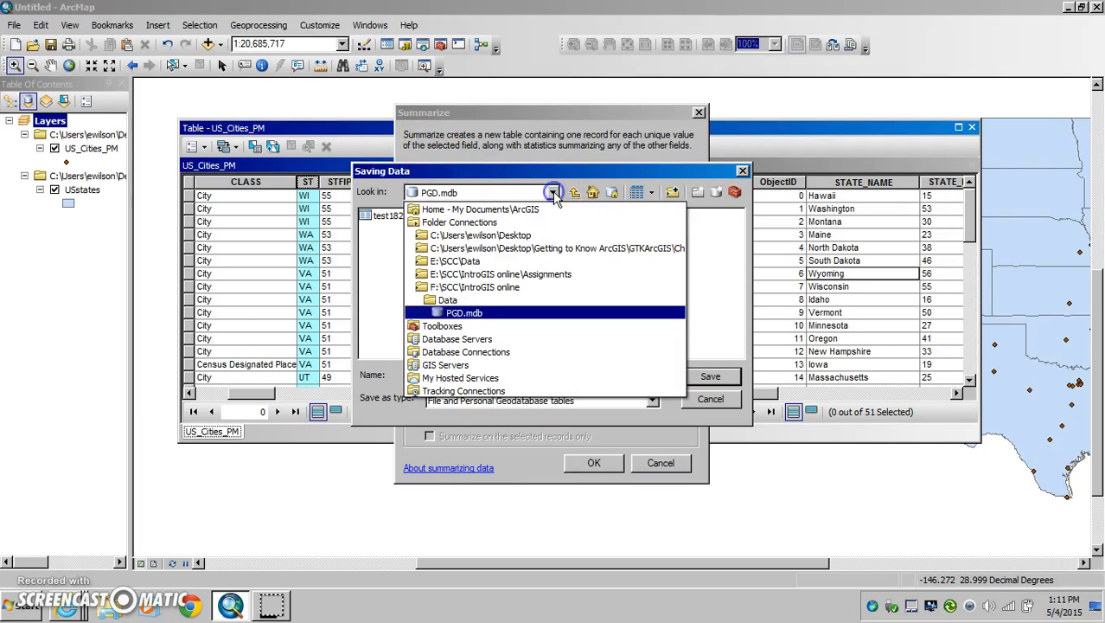
click(465, 315)
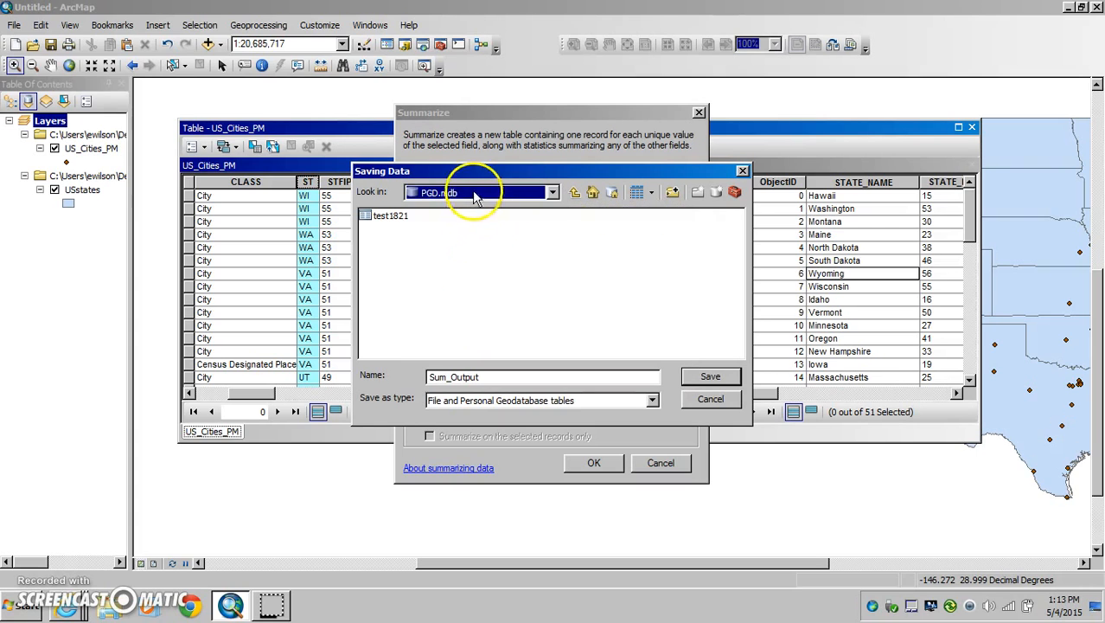
click(554, 193)
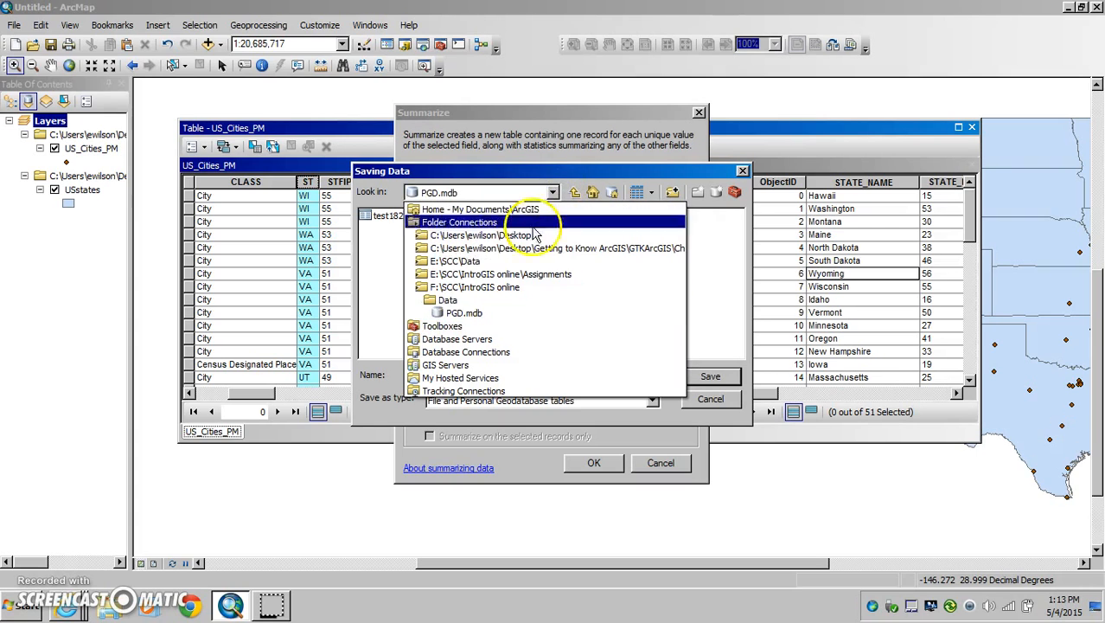
click(479, 315)
click(440, 195)
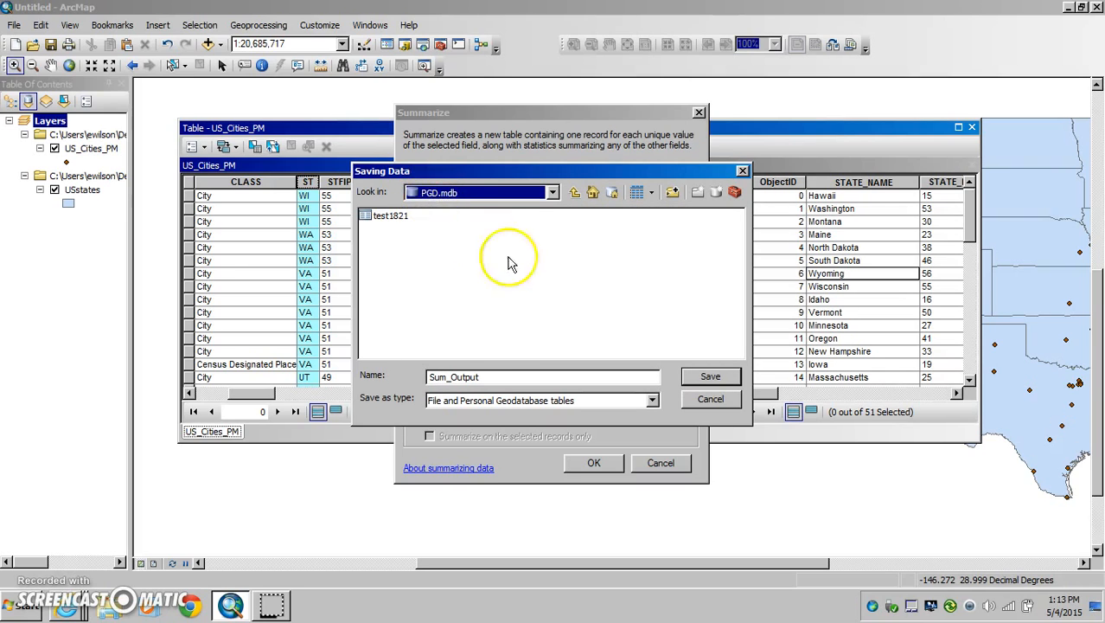
Step: Name the output table 1821summarize and save that output setting
drag(480, 378, 387, 380)
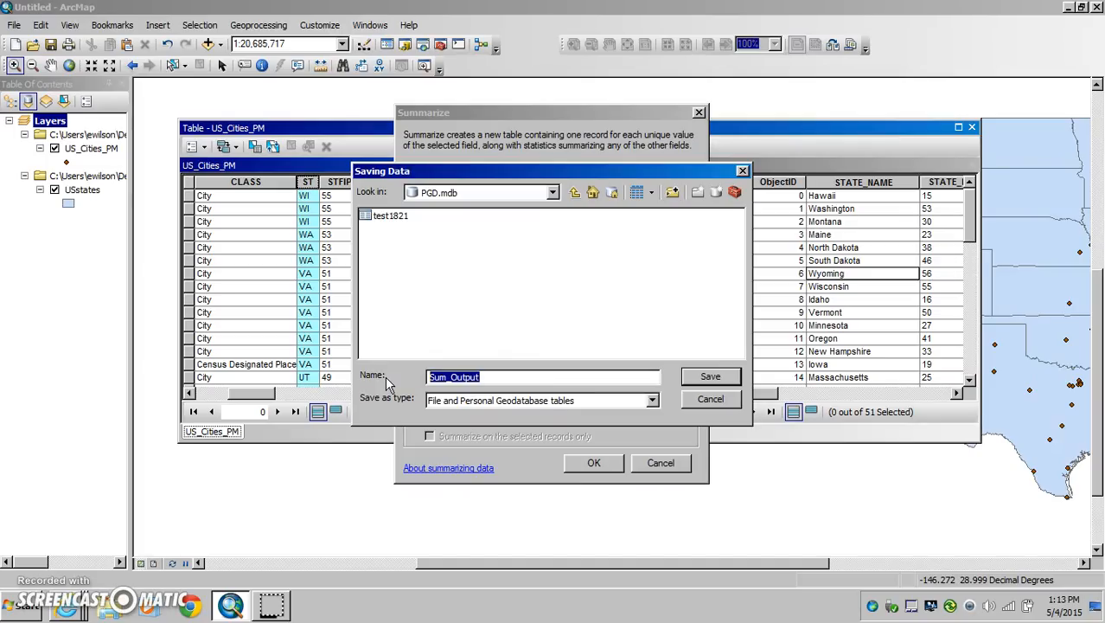
text(1821summarize)
click(399, 372)
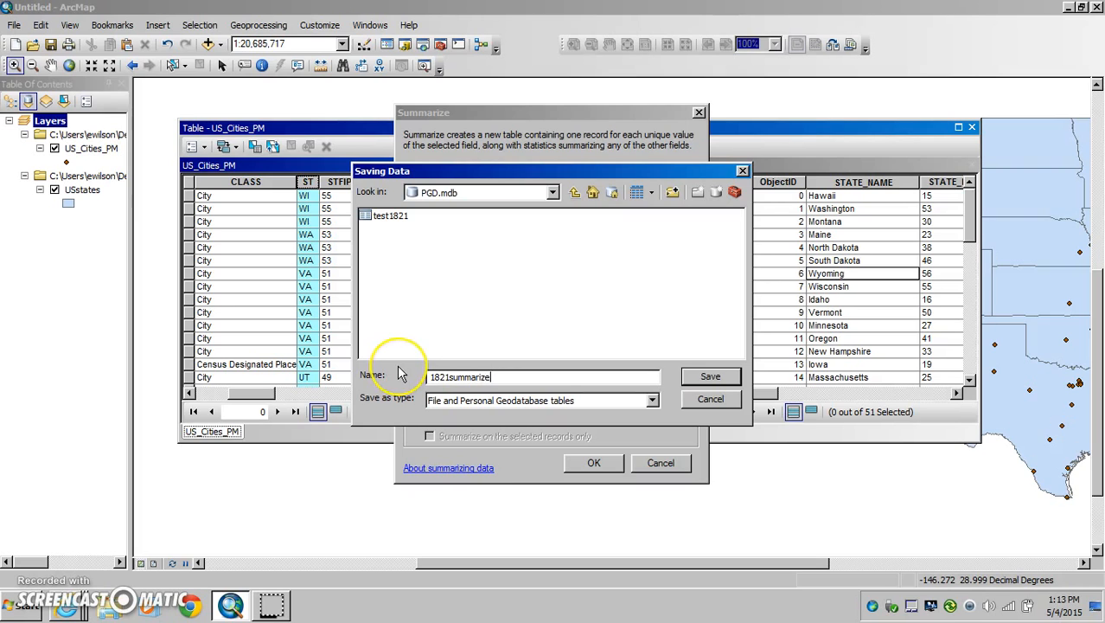
click(710, 376)
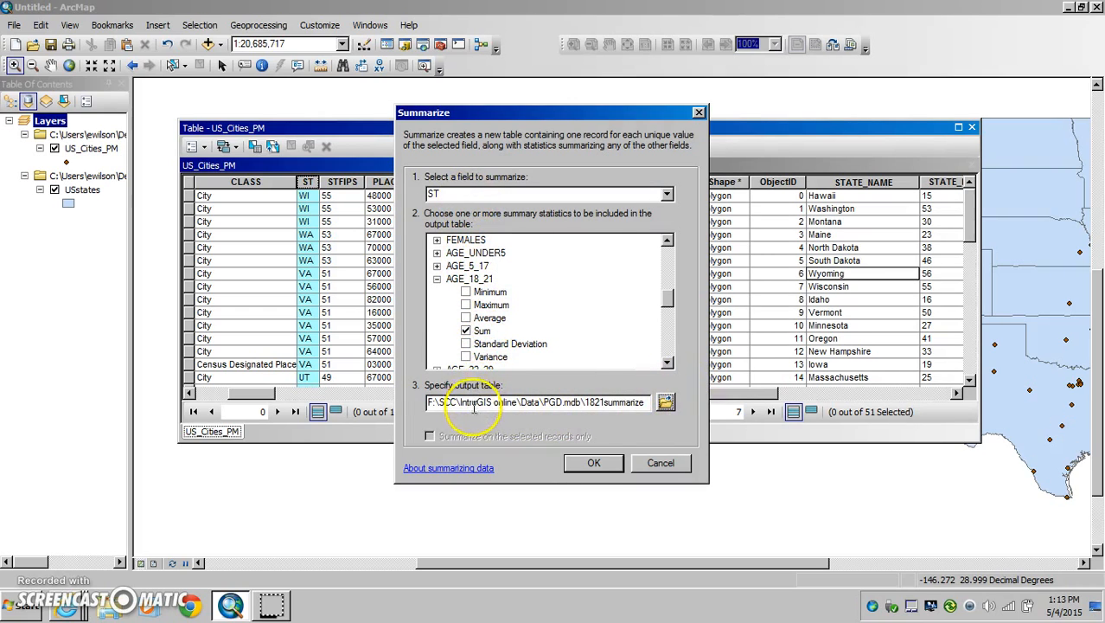
Step: Run the summary with its result table added to the map, and close the attribute table window
click(593, 463)
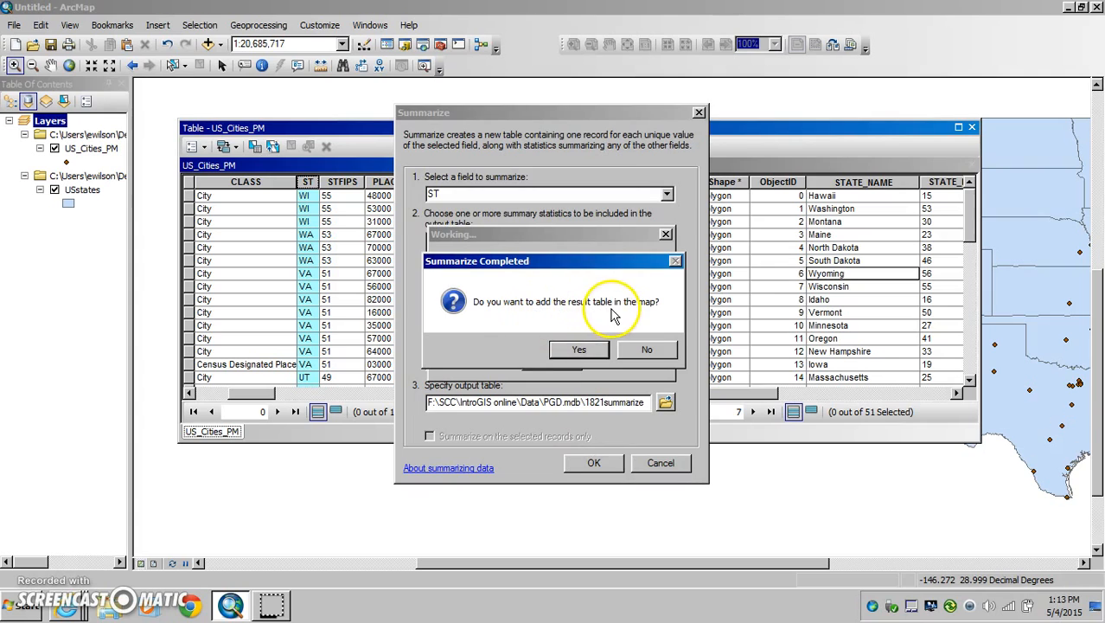
click(576, 349)
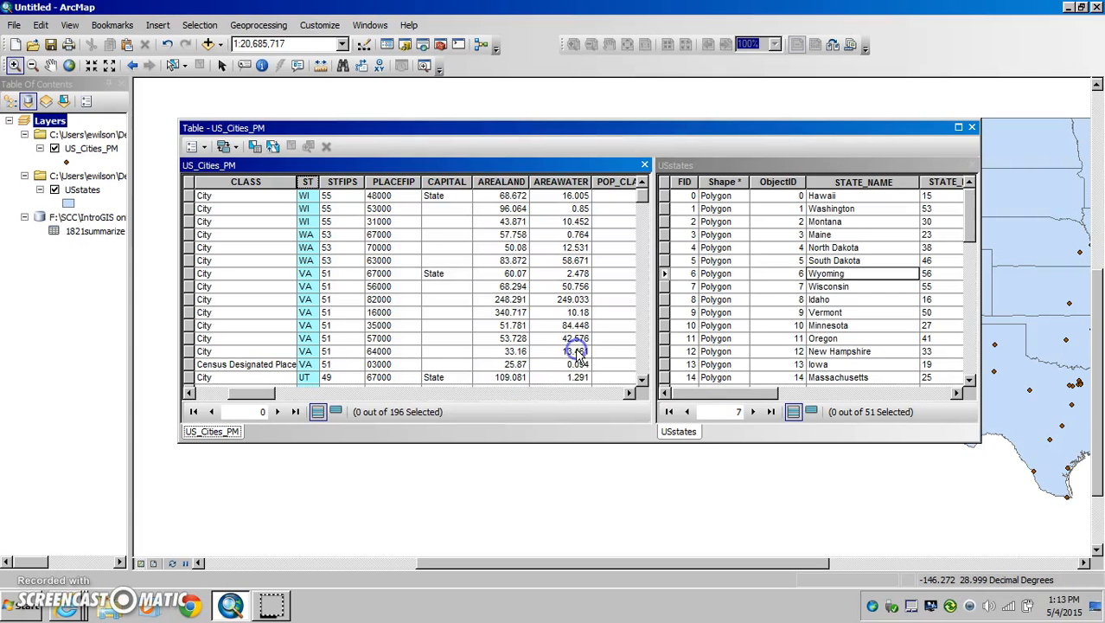
click(972, 130)
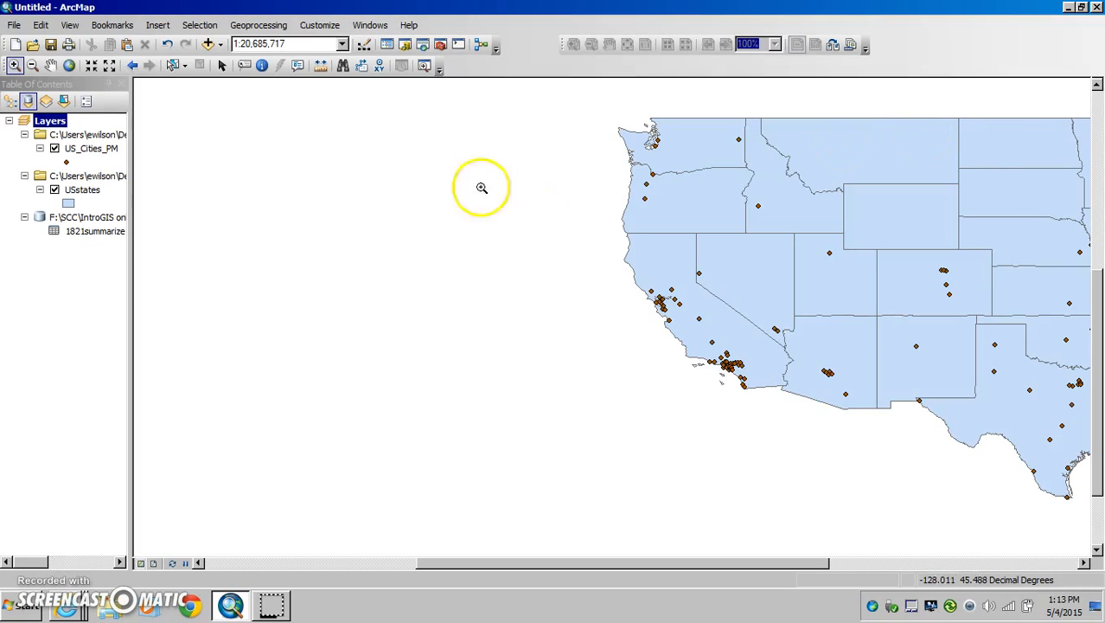
Step: Widen the Table Of Contents to show the full source paths, and open the 1821summarize table
drag(136, 274, 268, 287)
click(109, 234)
right_click(110, 238)
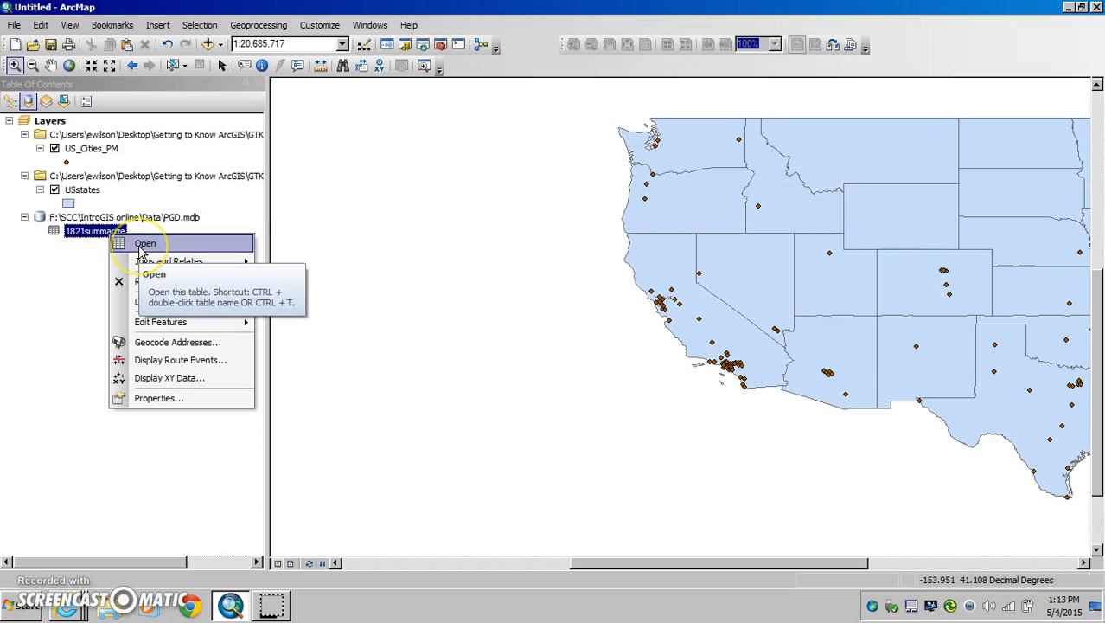
click(72, 251)
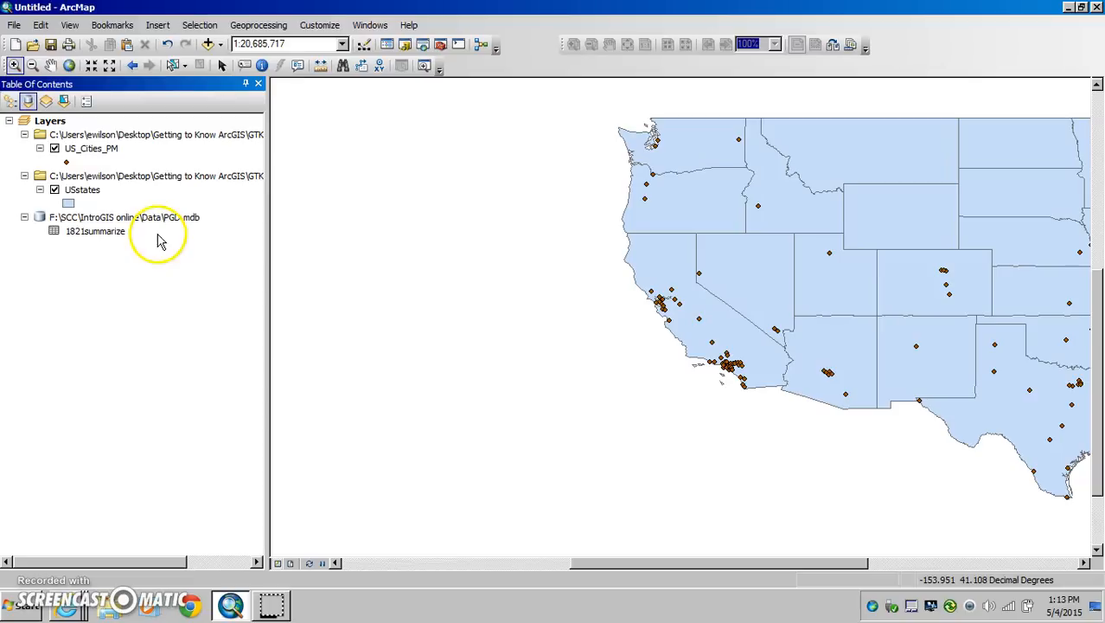
right_click(99, 237)
click(129, 244)
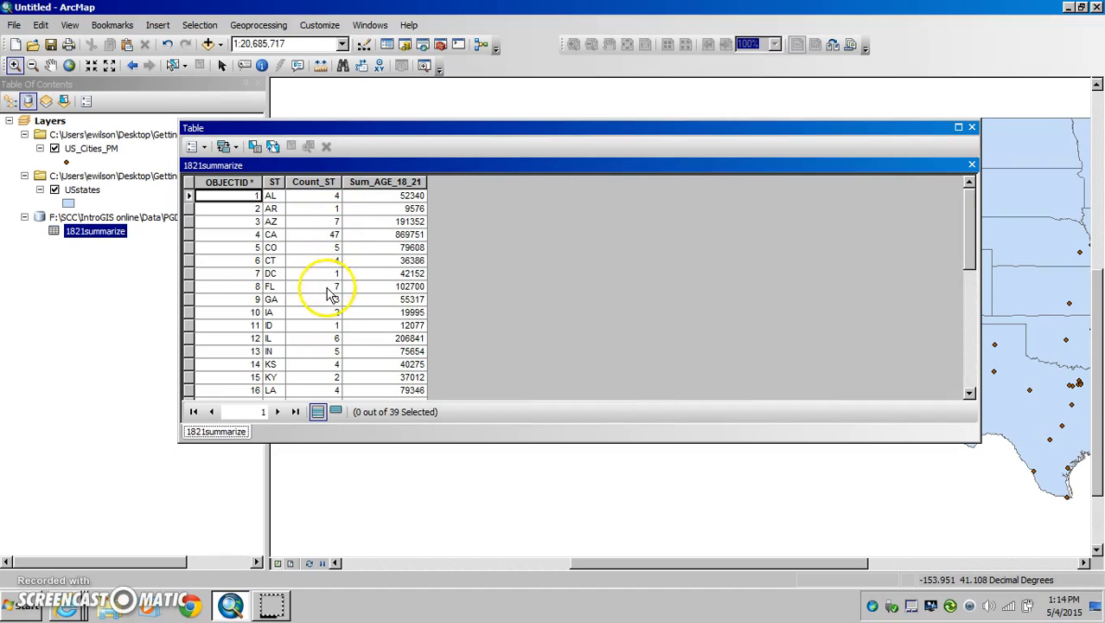
Step: Narrow and reposition the 1821summarize table window, review the city counts and AGE_18_21 sums per state, and close it
drag(981, 333, 527, 329)
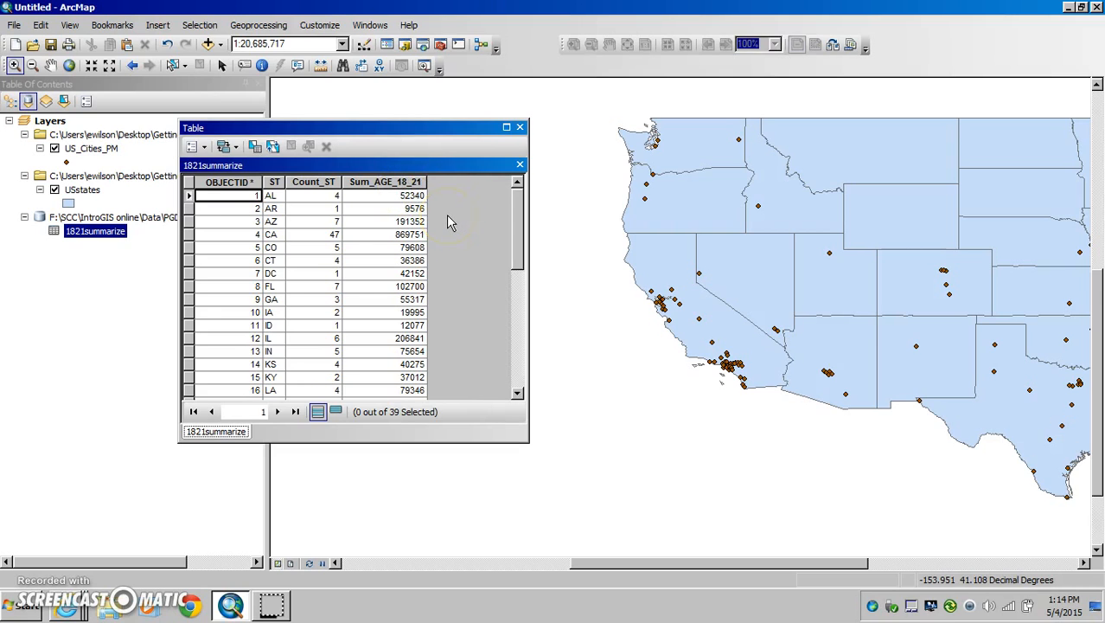
drag(439, 126, 601, 153)
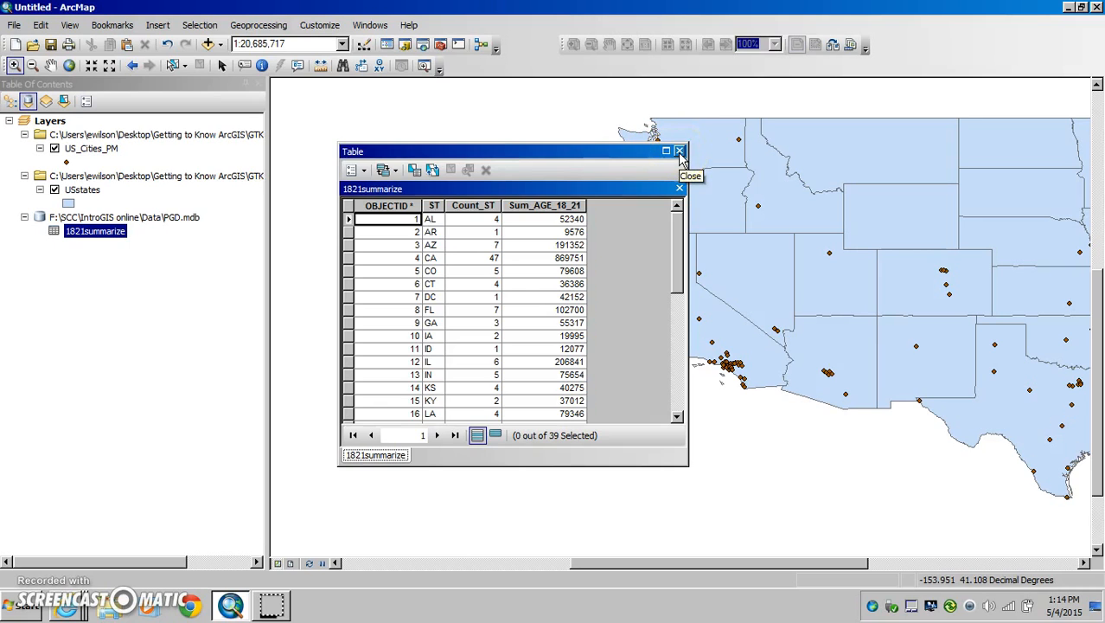
click(679, 152)
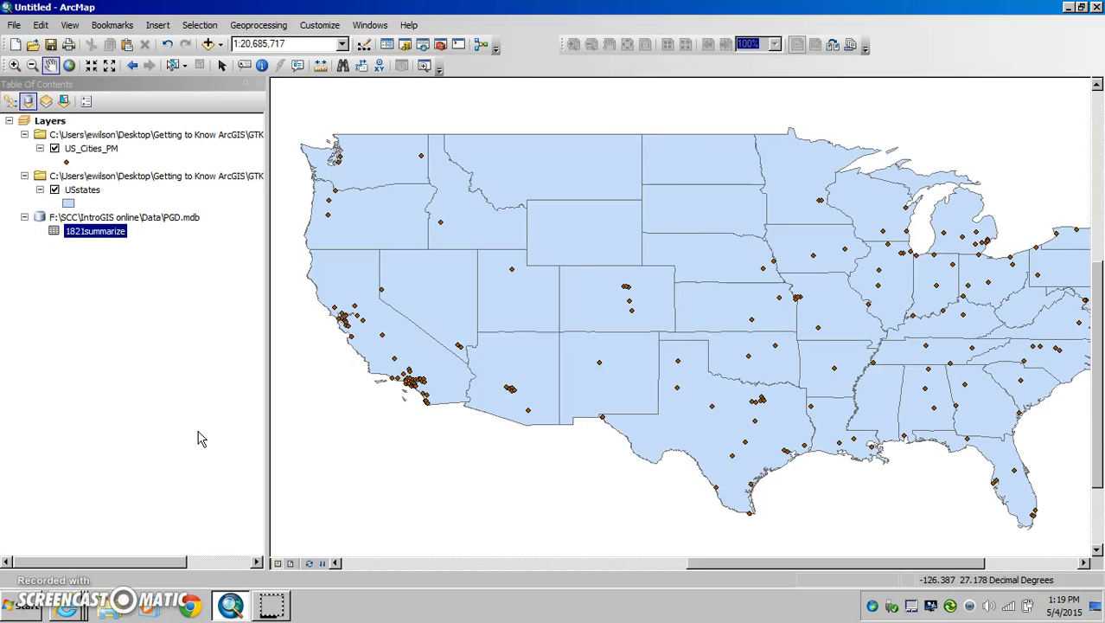